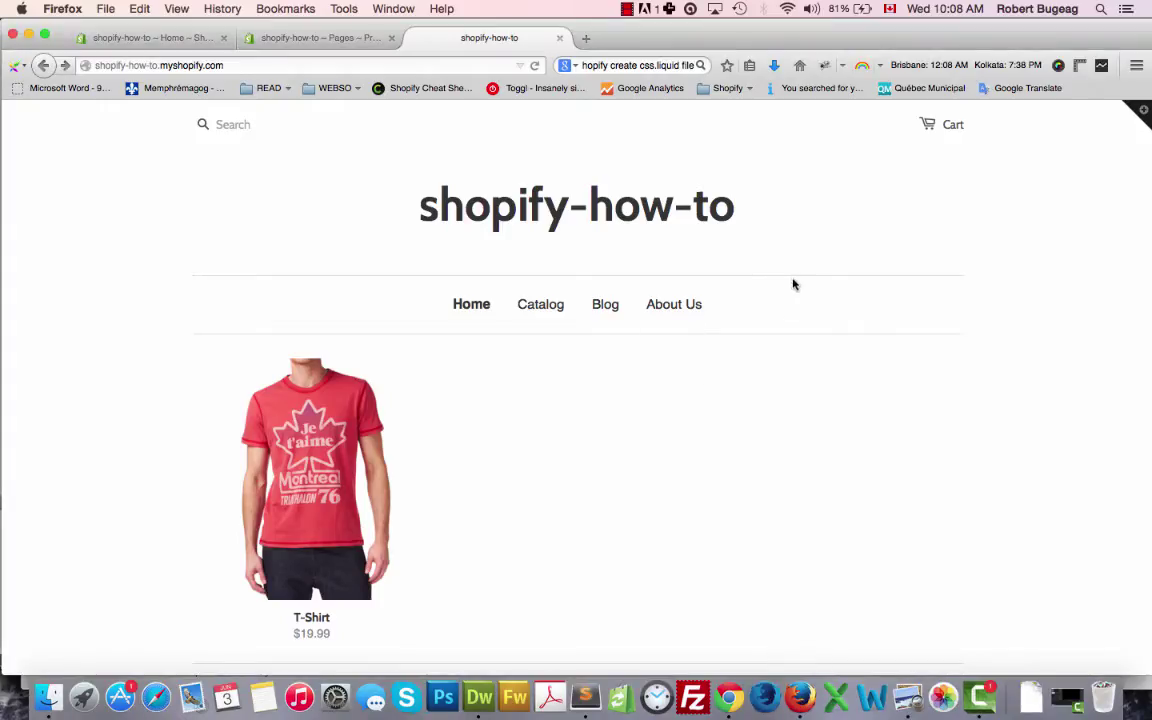
- Scroll the storefront home page to view the Cookie Policy popup at bottom-left
scroll(615, 403, down, 2)
scroll(612, 402, up, 1)
scroll(612, 402, up, 1)
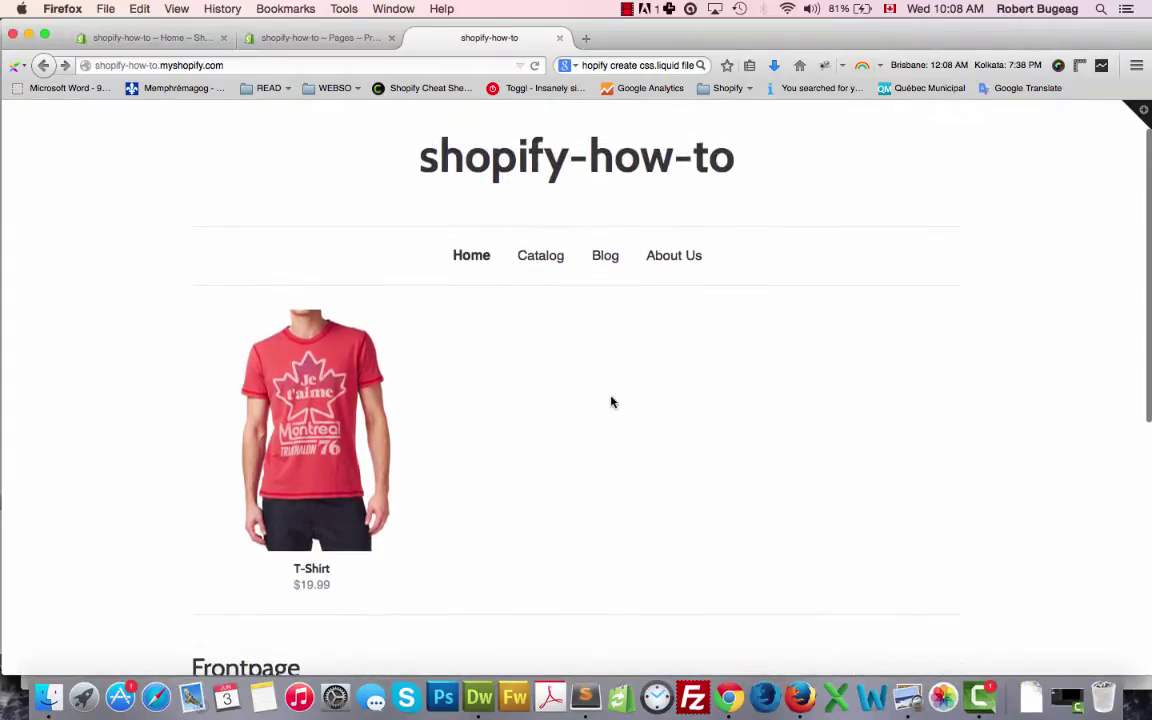
scroll(612, 402, up, 1)
scroll(612, 402, down, 3)
scroll(612, 402, up, 2)
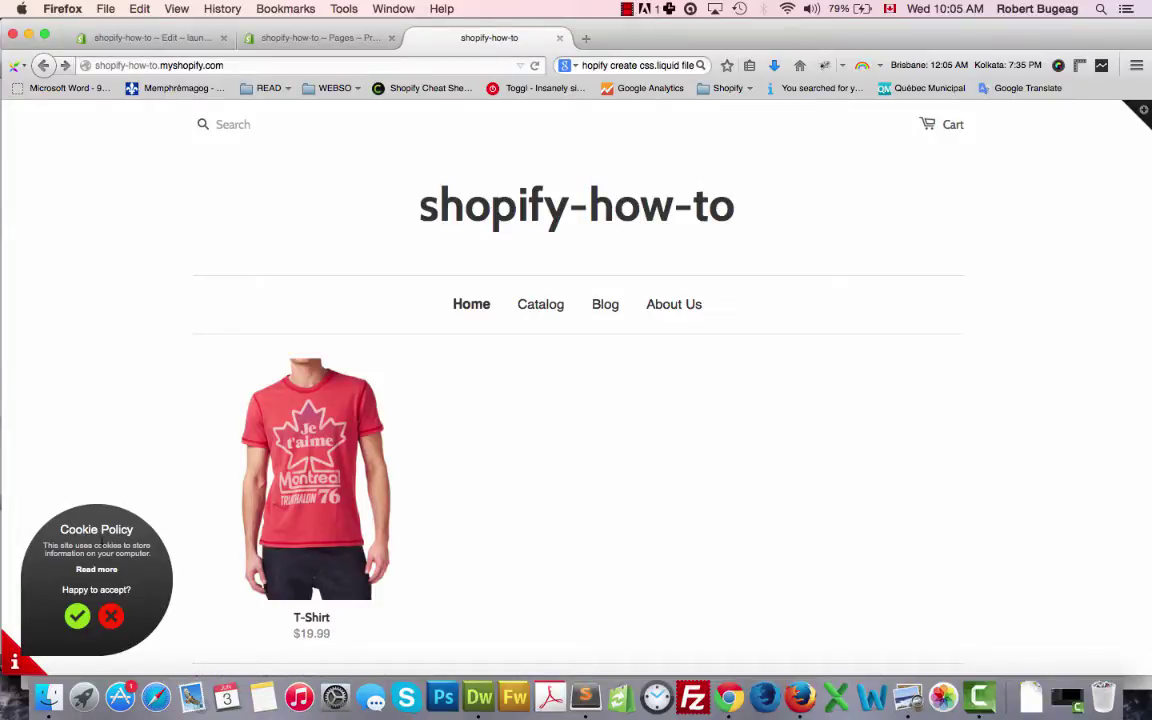
- Decline cookies to test the Google redirect, come back, then accept cookies
click(112, 618)
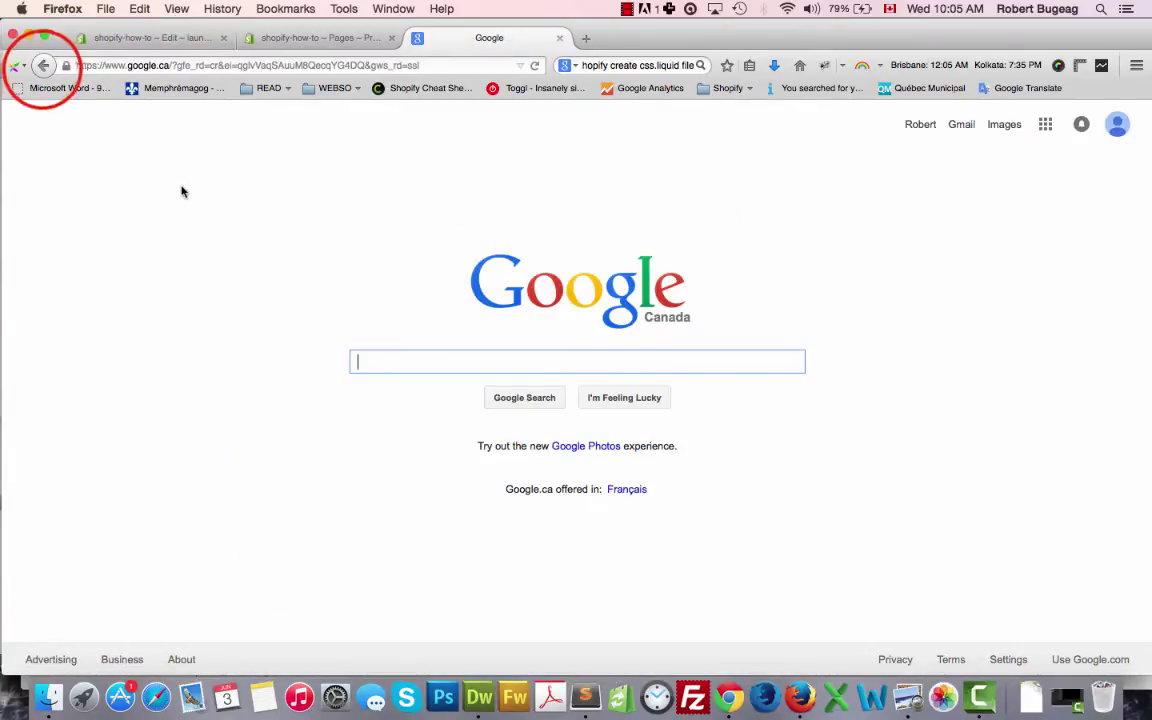
click(43, 65)
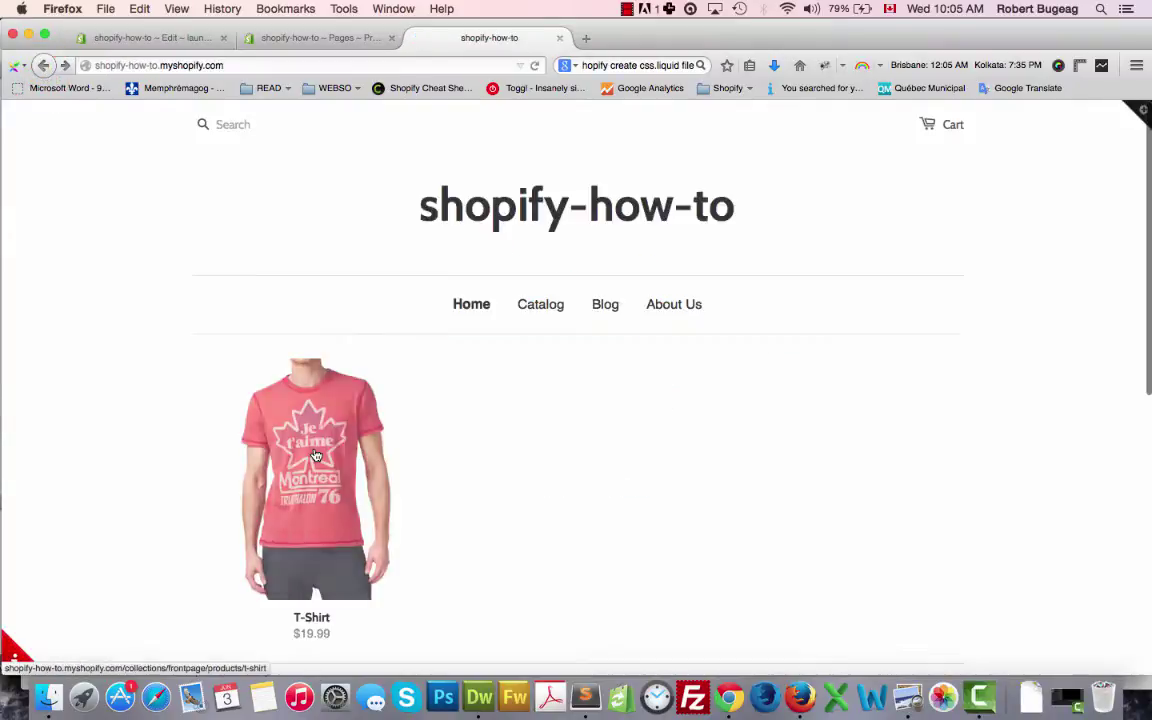
click(78, 616)
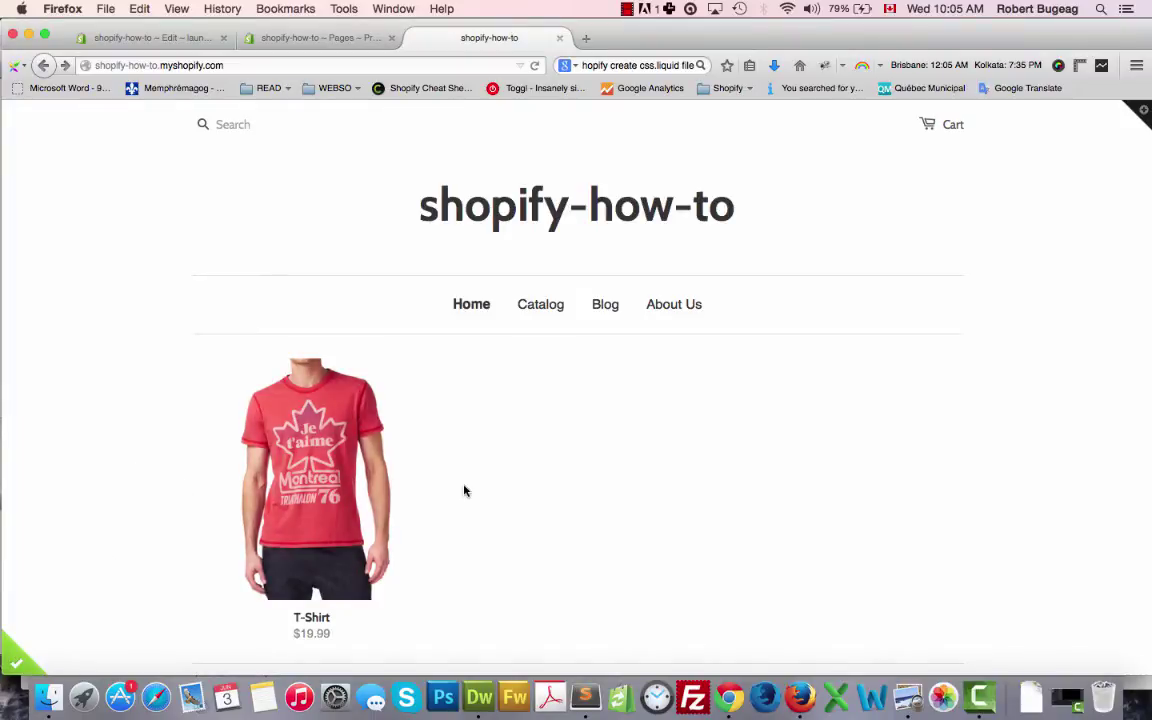
scroll(773, 412, down, 1)
scroll(773, 412, up, 1)
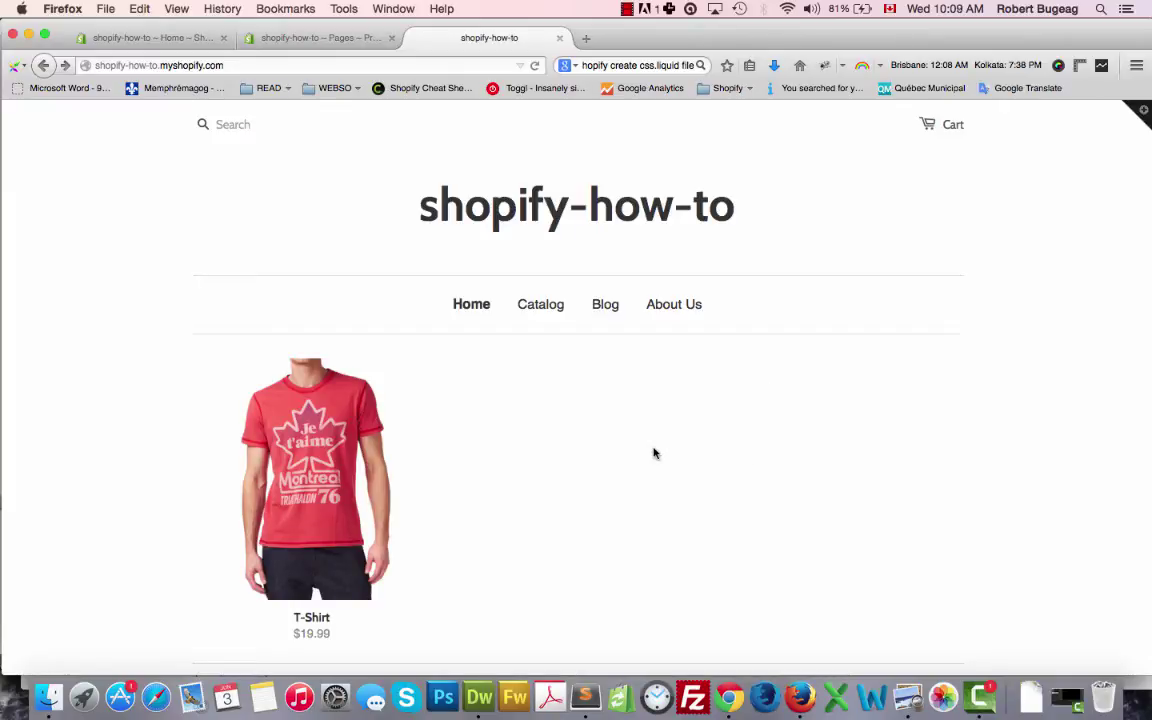
- Review main.css, require-opt-in.js, support-opt-in.js and hi-cookie-sprite.png in Dropbox, then return to Shopify admin
click(727, 697)
click(137, 38)
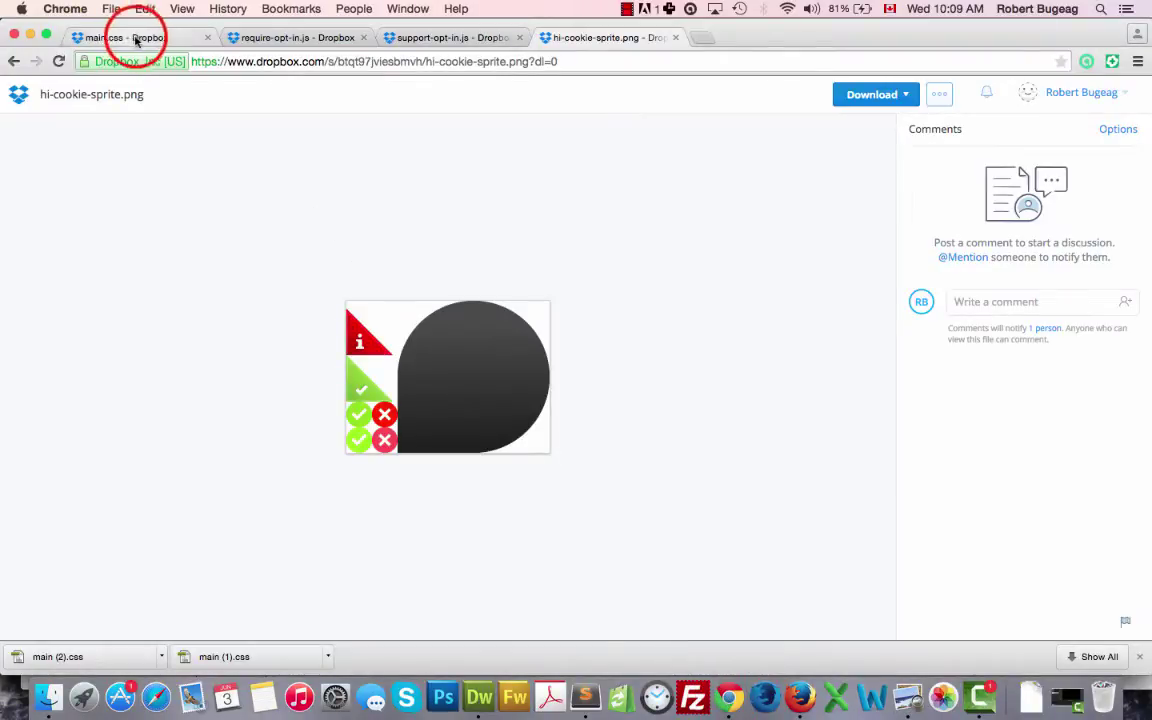
click(300, 38)
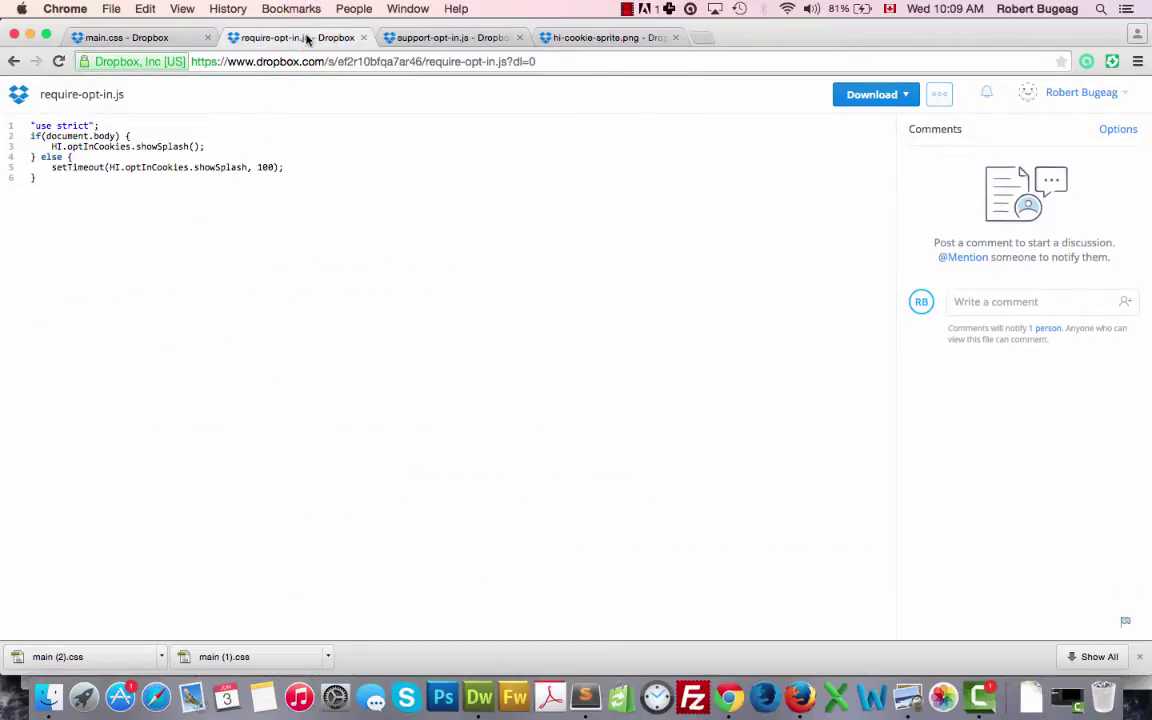
click(431, 39)
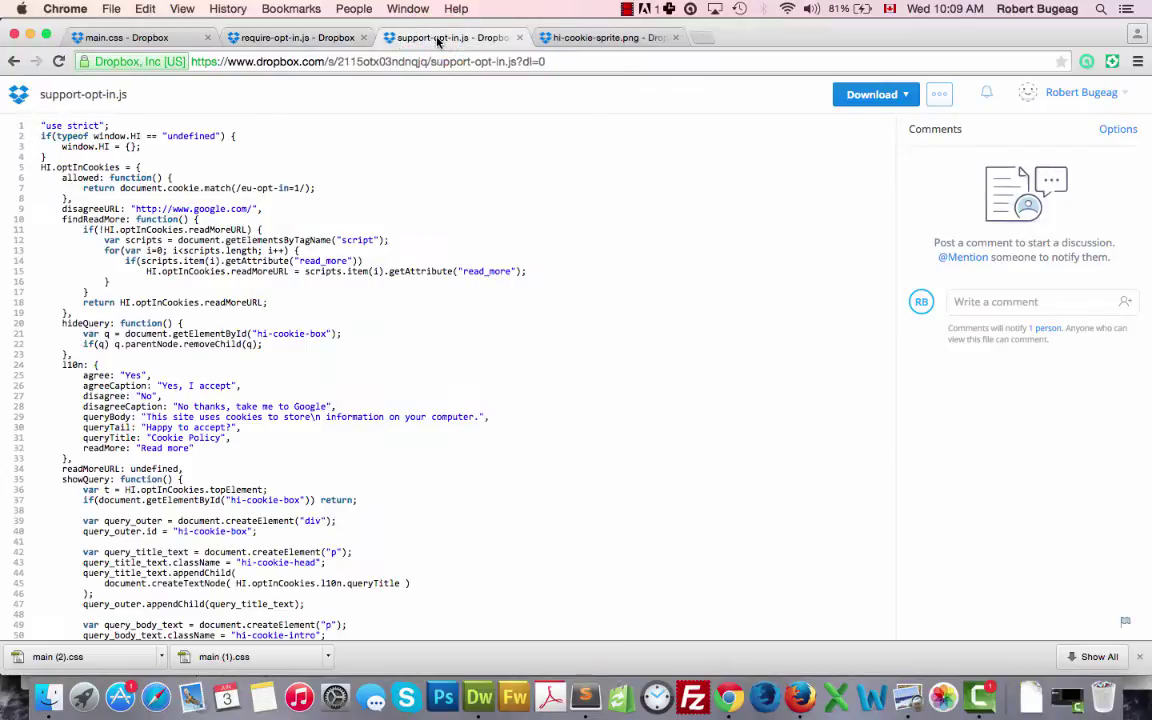
click(588, 38)
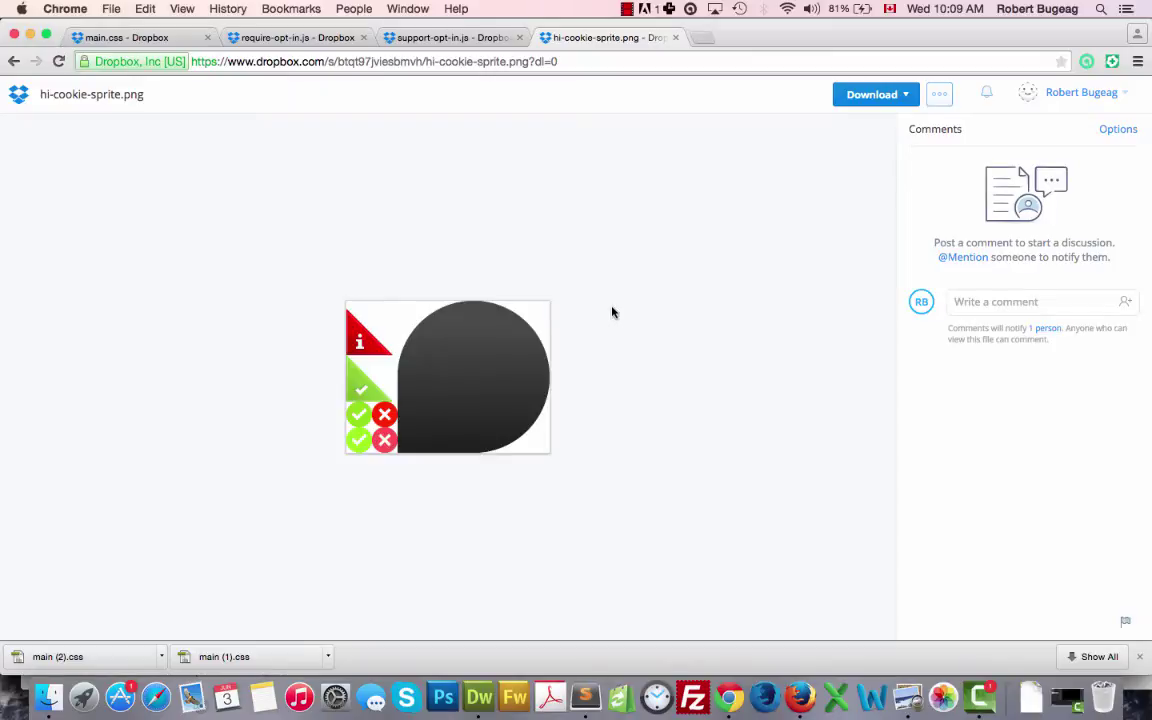
click(797, 700)
click(118, 38)
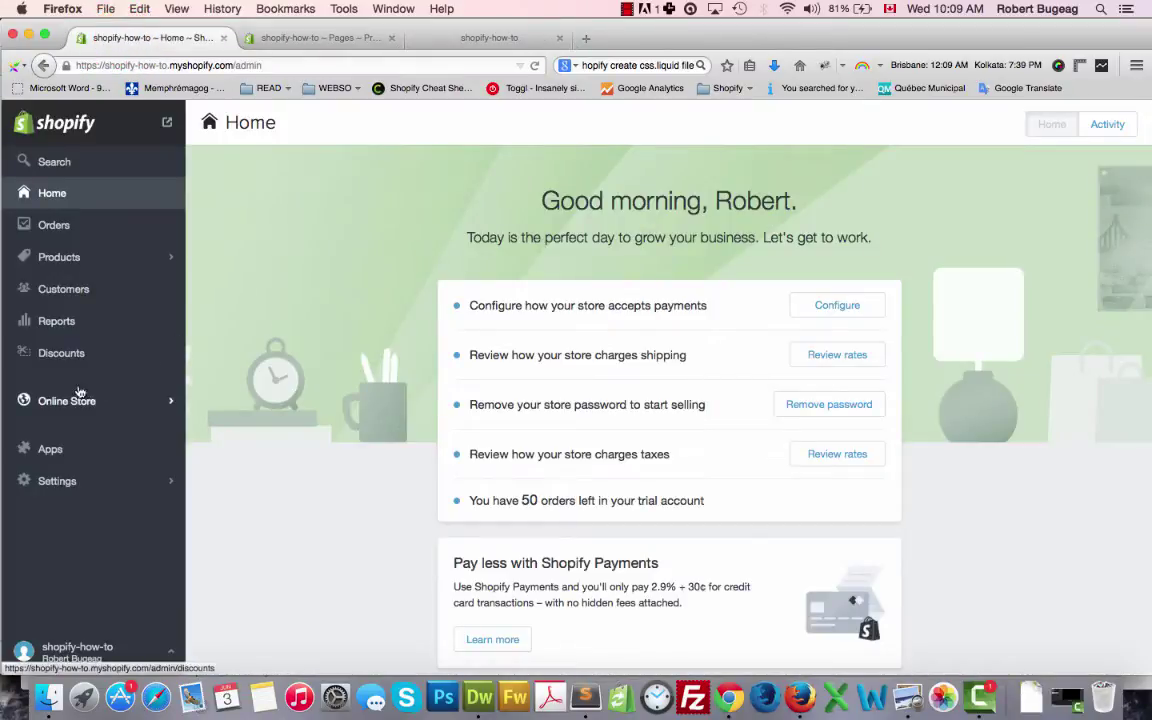
- Open Edit HTML/CSS for the launchpad-star theme from Online Store > Themes
click(65, 403)
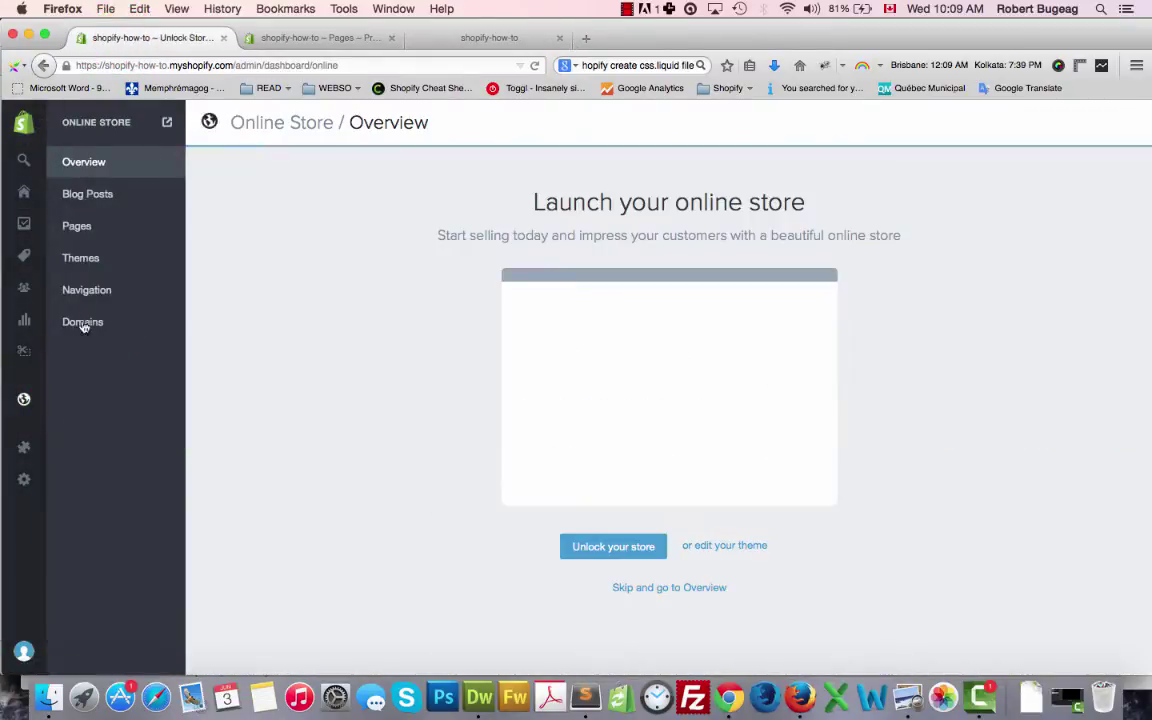
click(81, 258)
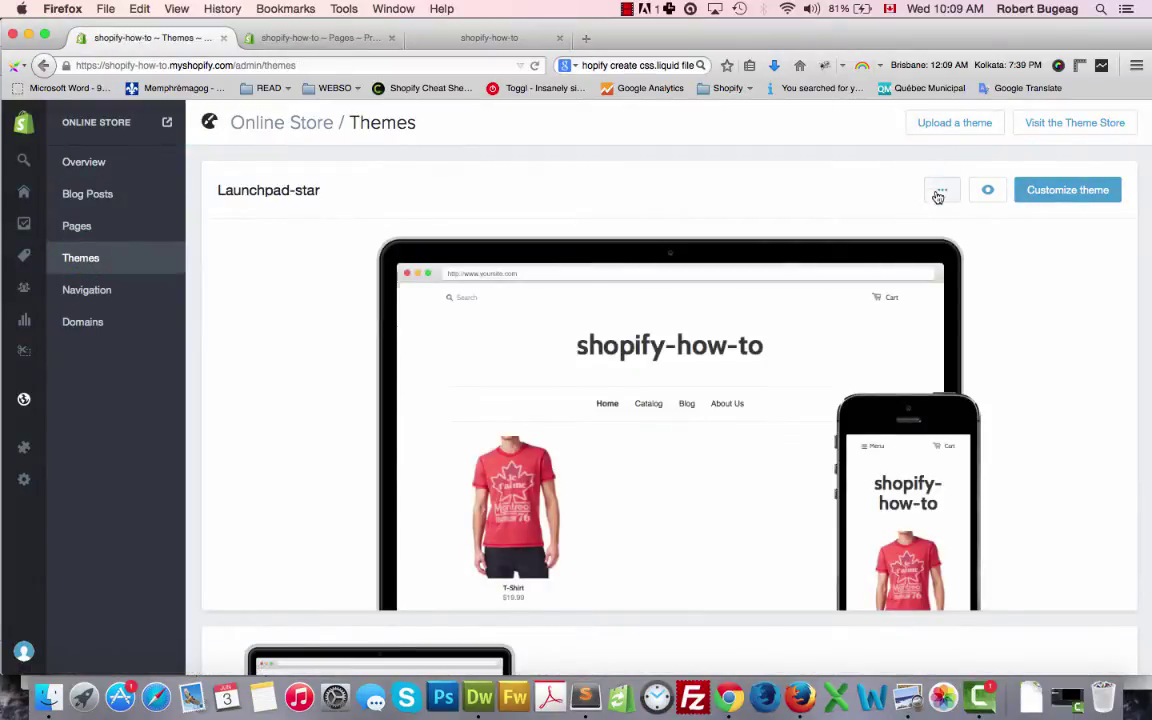
click(943, 193)
click(845, 245)
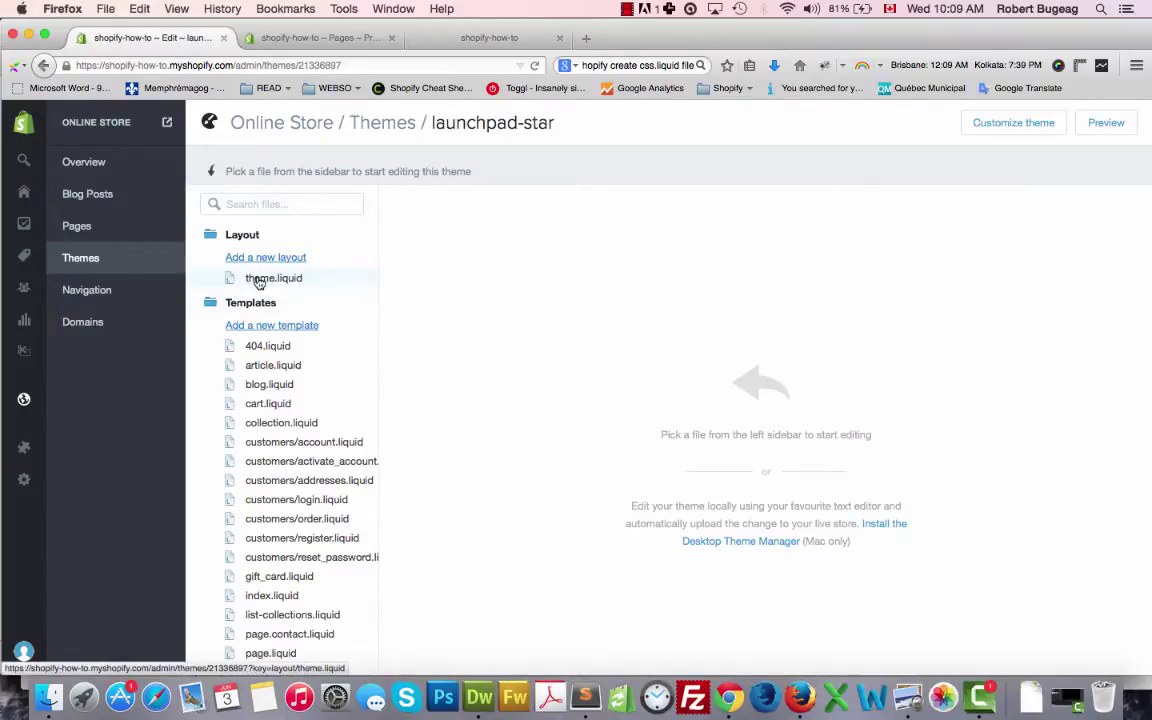
- Open theme.liquid and add a blank line just before the closing </body> tag on line 265
click(262, 282)
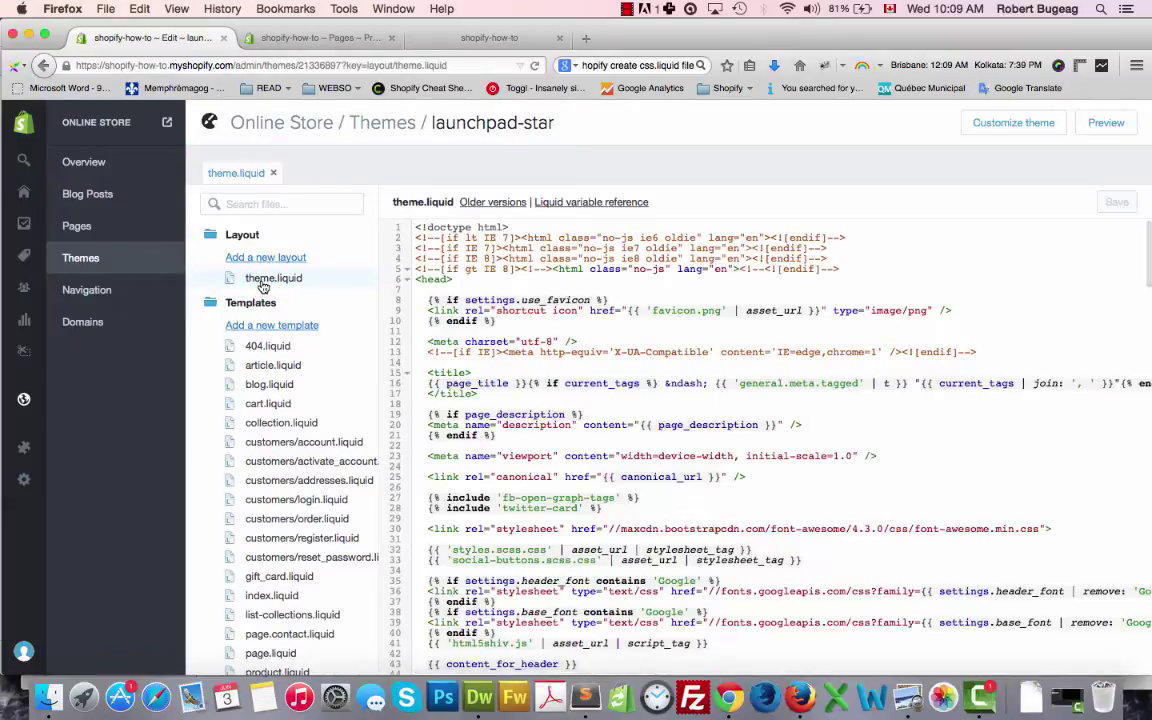
scroll(757, 435, down, 1)
scroll(757, 435, down, 5)
scroll(757, 435, down, 5)
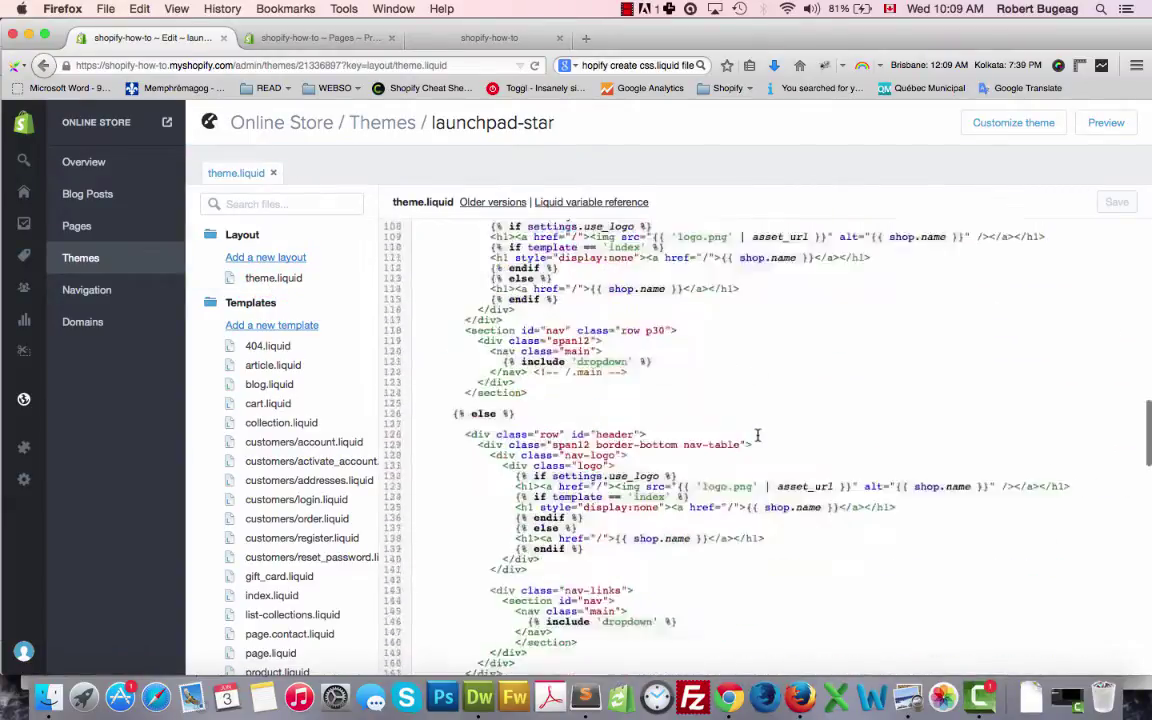
scroll(759, 437, down, 5)
scroll(759, 437, down, 5)
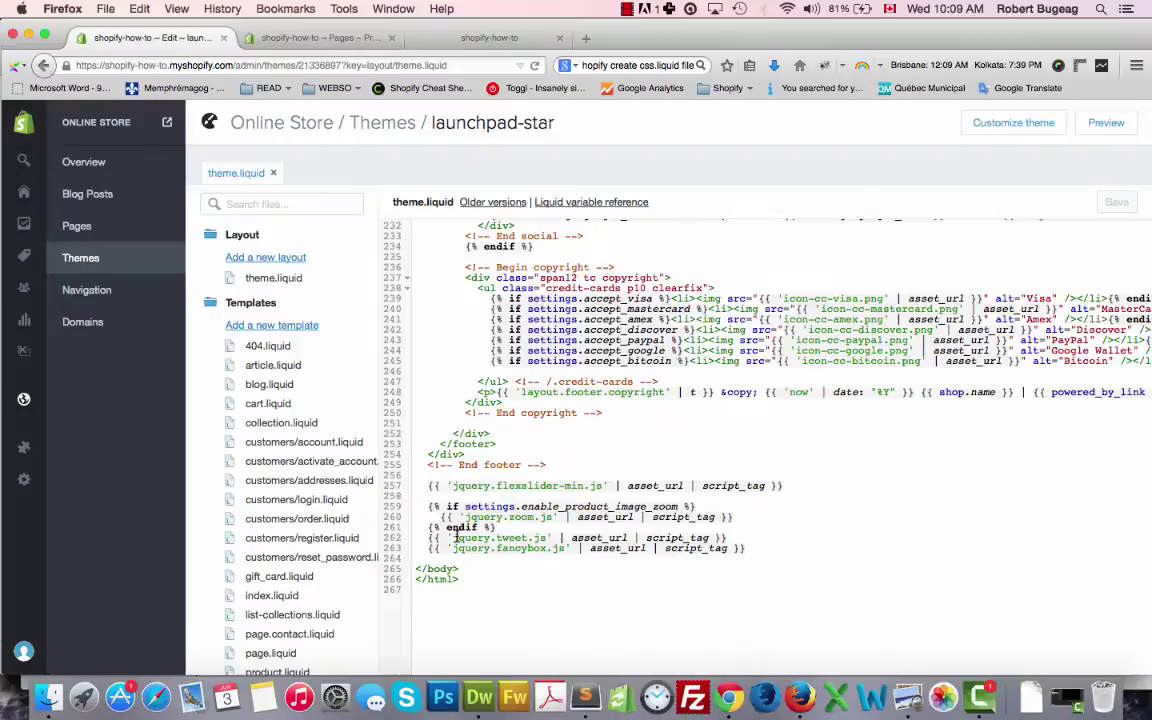
drag(460, 569, 413, 568)
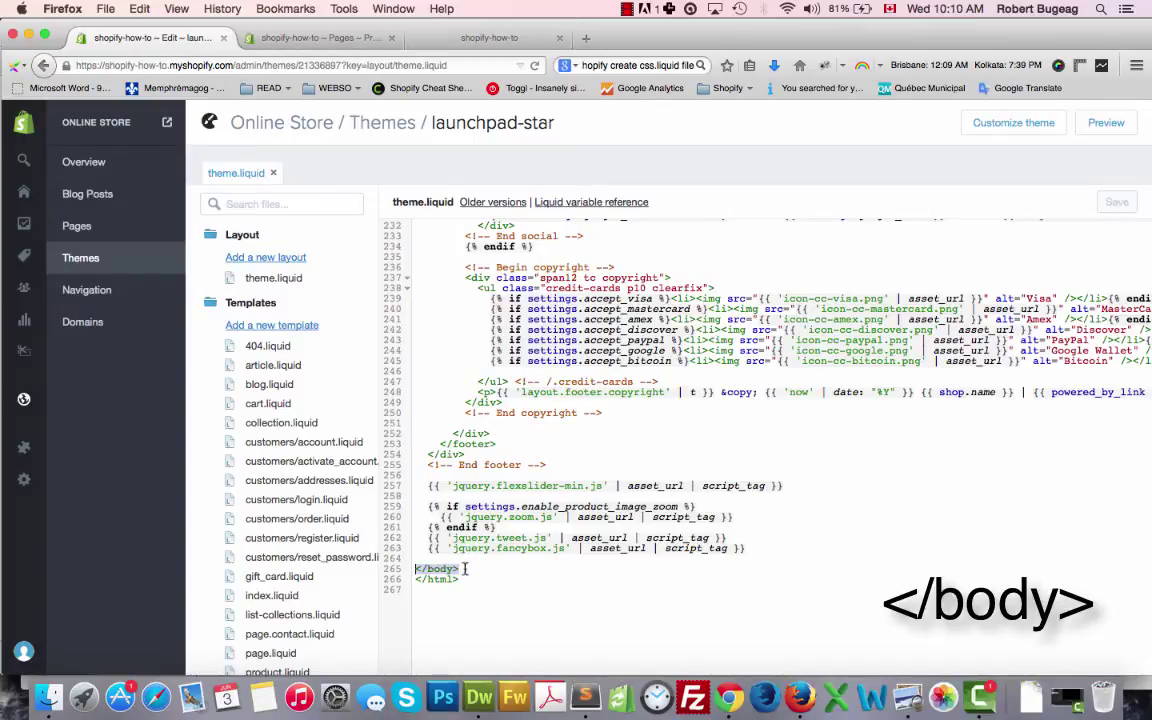
click(753, 549)
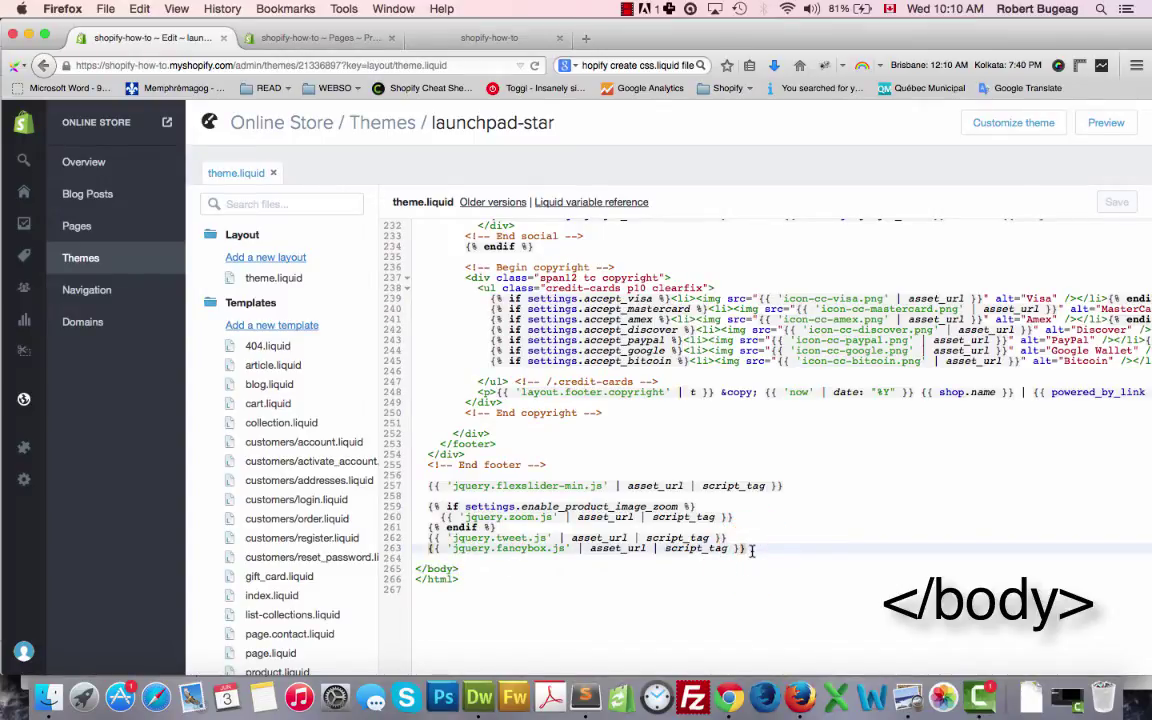
key(Return)
key(Return)
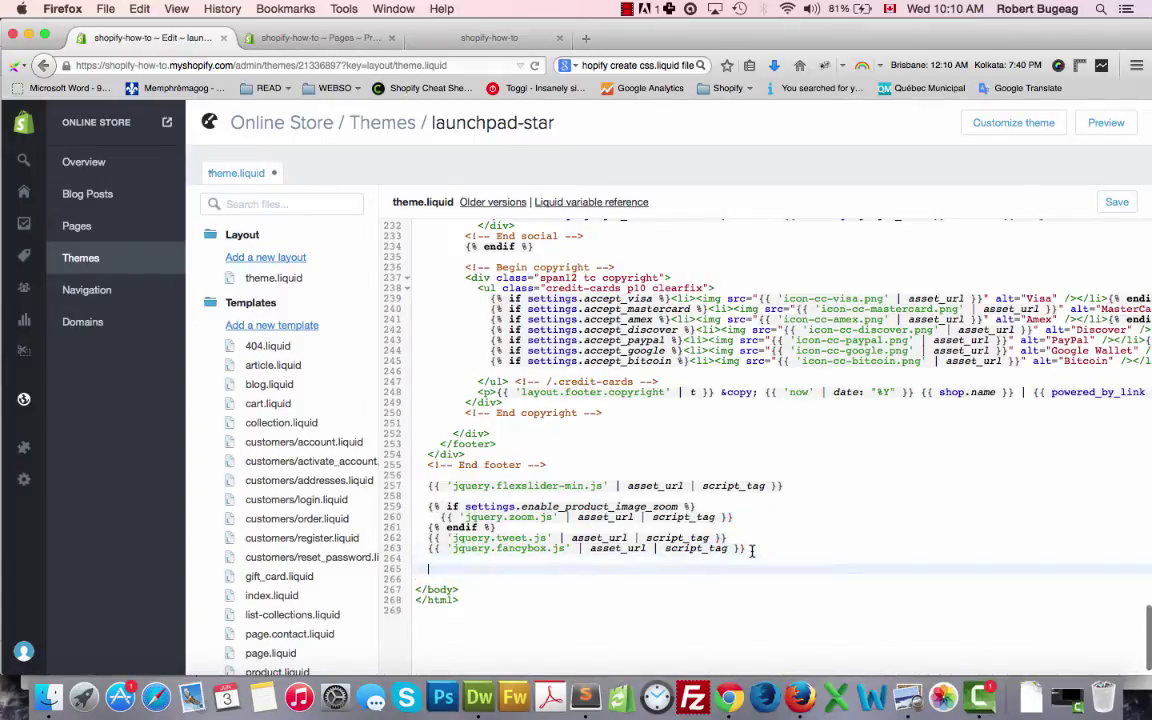
- Duplicate the End footer comment onto the new line and rename it 'EU cookie law popup'
click(547, 465)
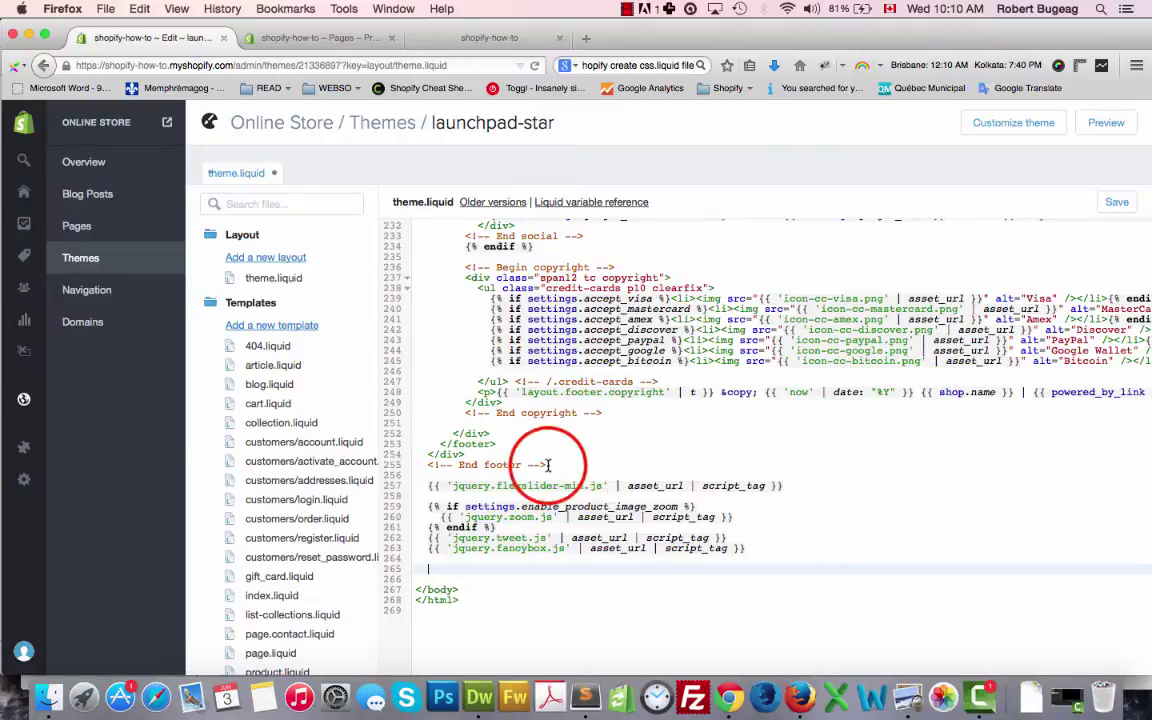
drag(547, 465, 428, 465)
key(ctrl+c)
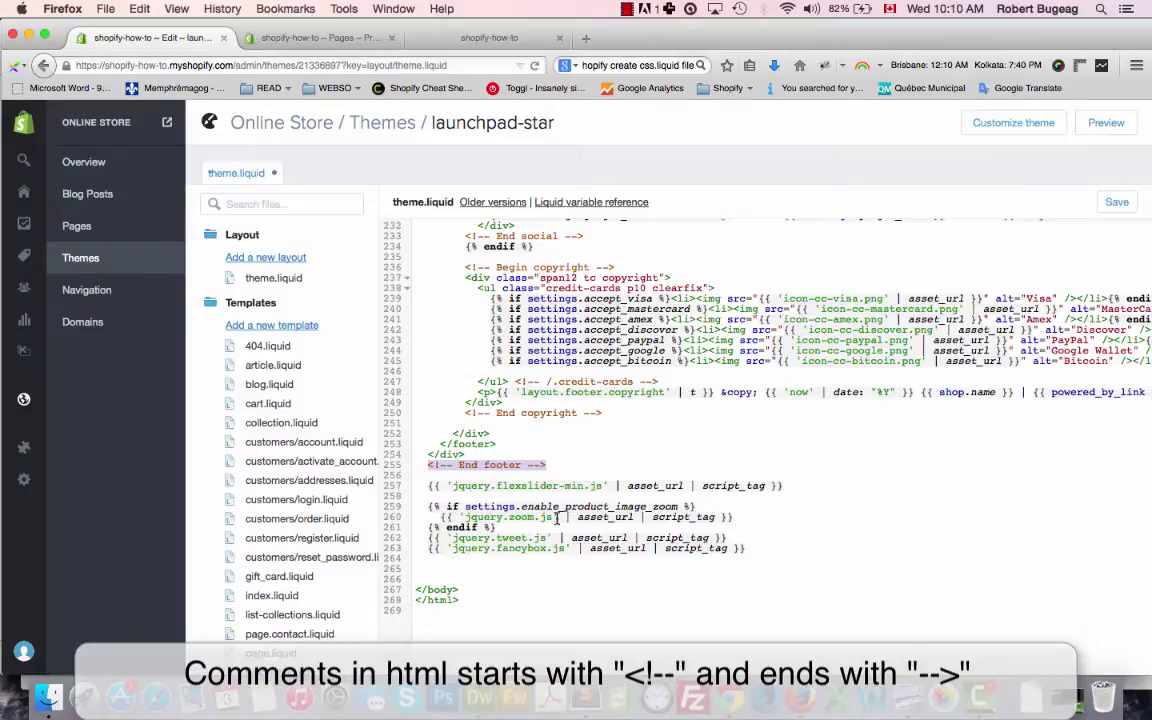
click(431, 569)
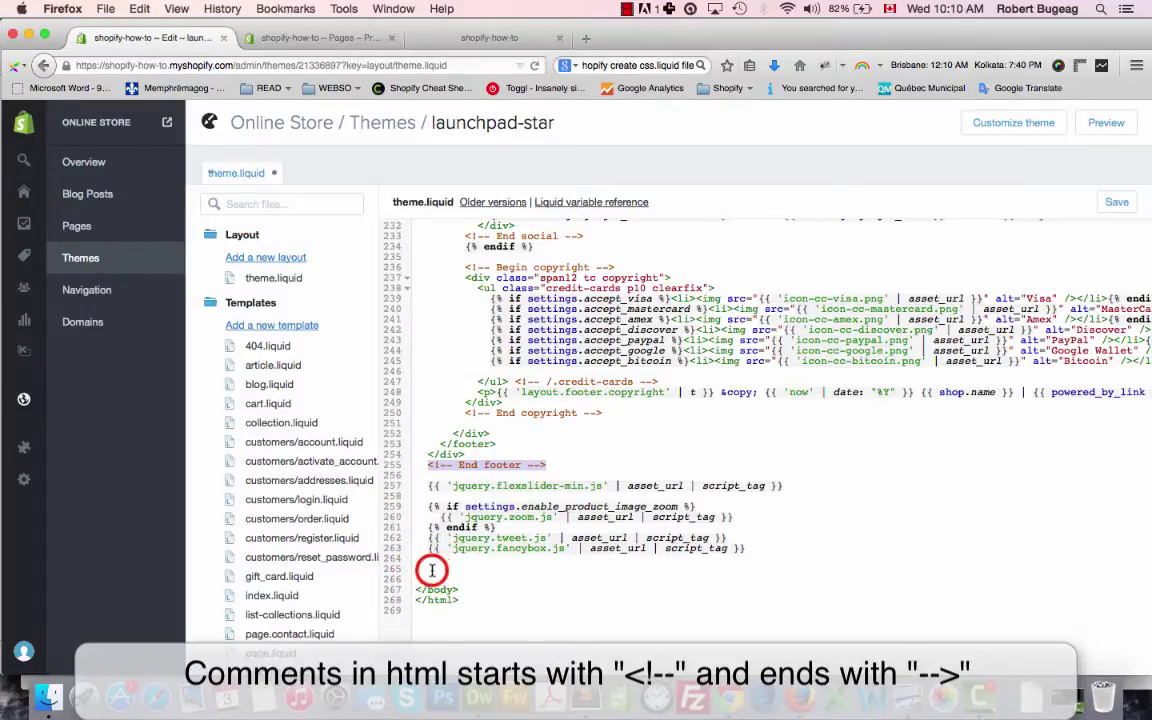
key(ctrl+v)
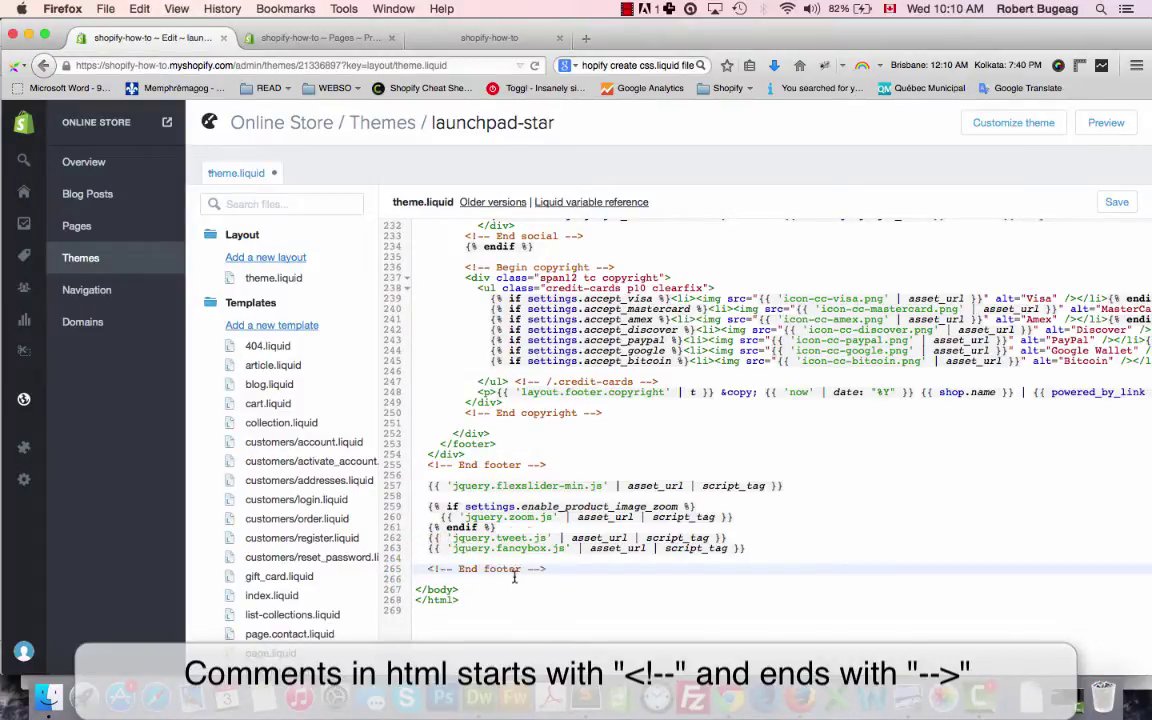
drag(517, 569, 461, 570)
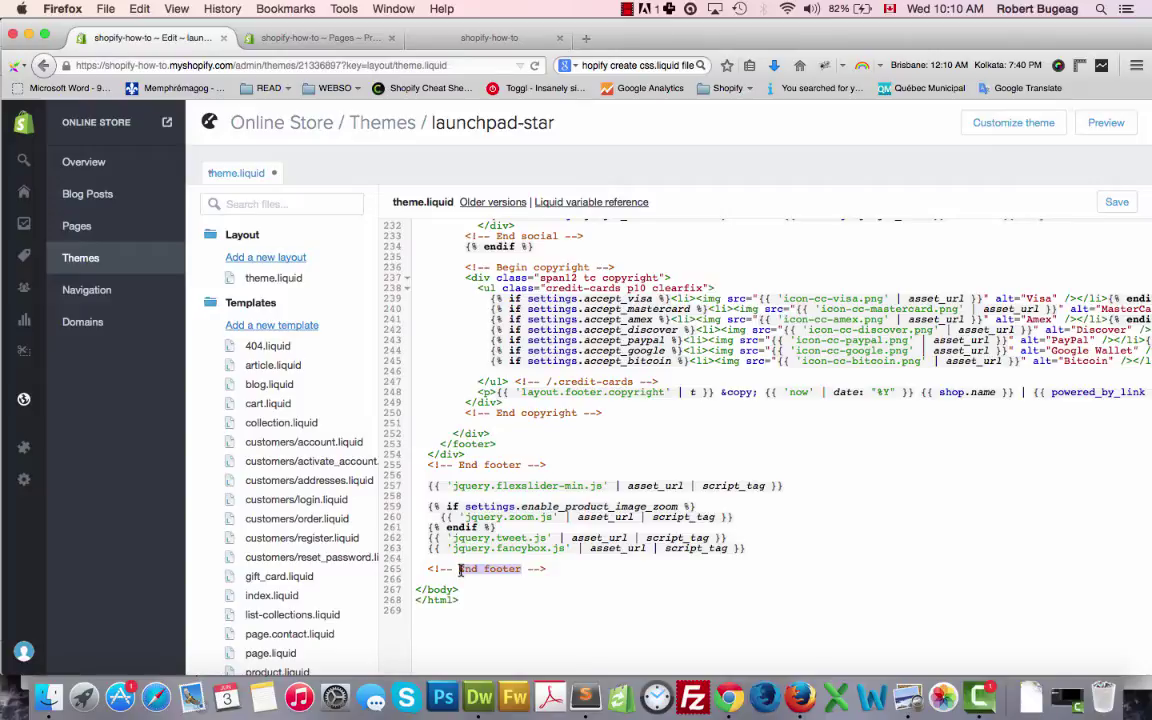
text(EU )
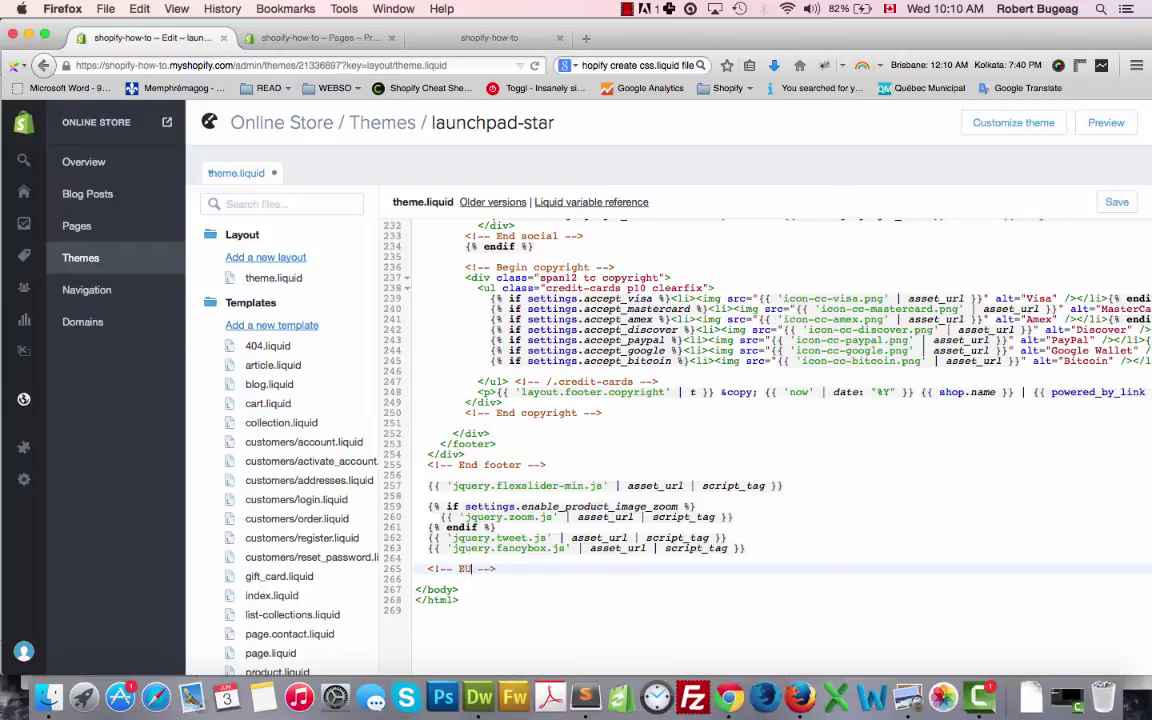
text(co)
text(okie)
text( law popup)
- Copy the four-line consent snippet from Sublime Text back to the theme editor
click(585, 697)
drag(471, 107, 201, 72)
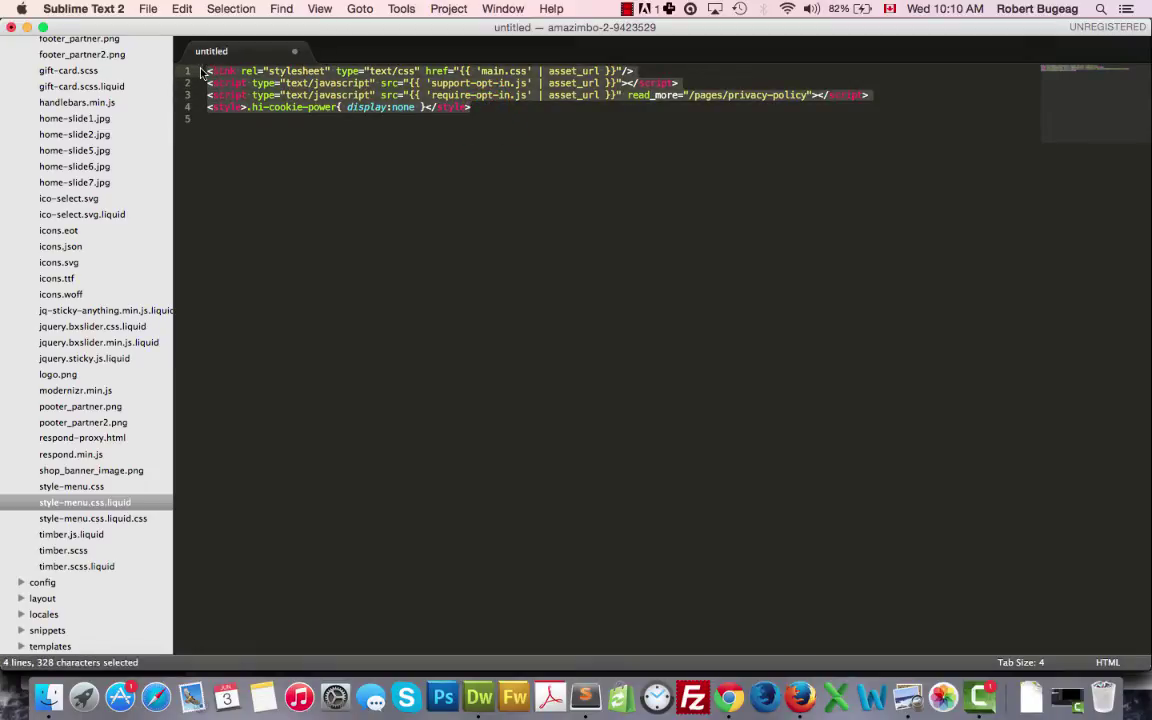
key(super+c)
key(super+Tab)
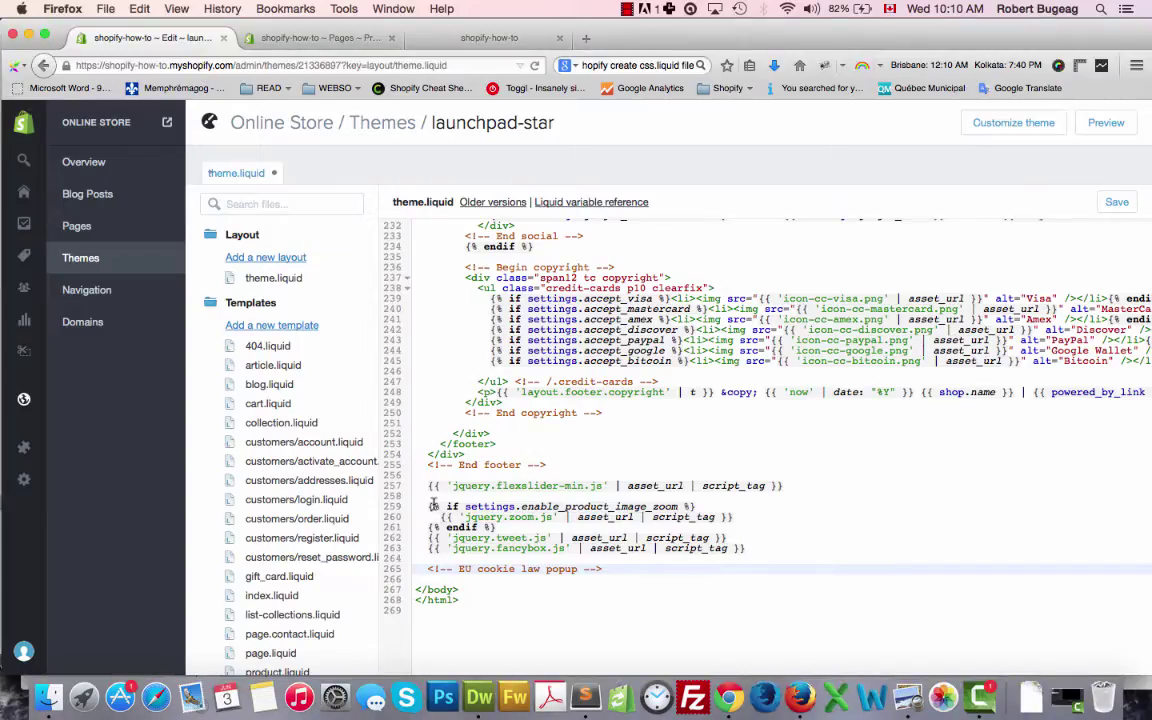
- Paste the four-line consent snippet two lines below the EU cookie law popup comment
click(616, 569)
key(Return)
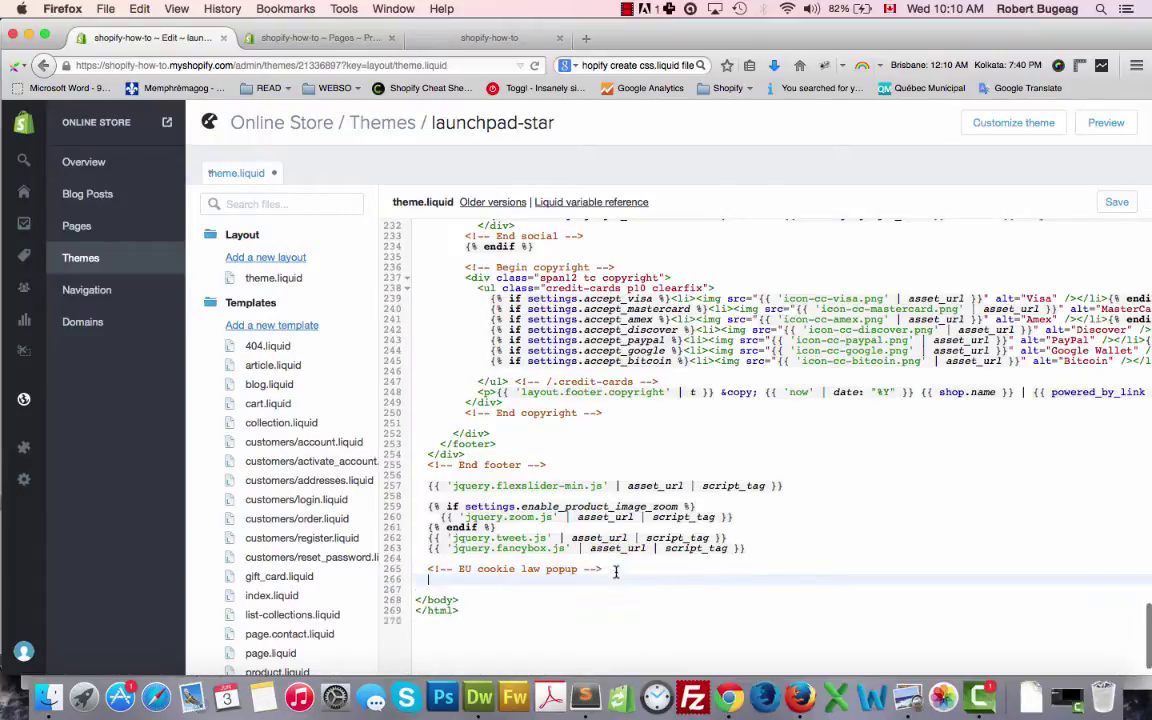
key(Return)
key(super+v)
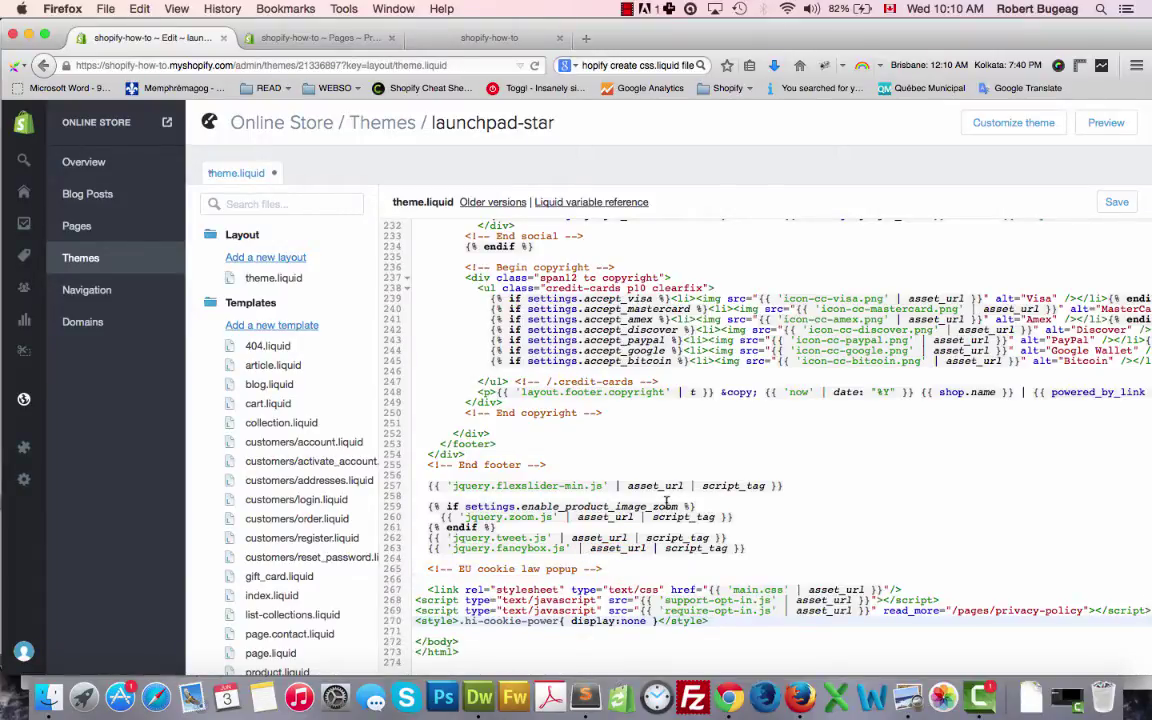
scroll(667, 505, down, 3)
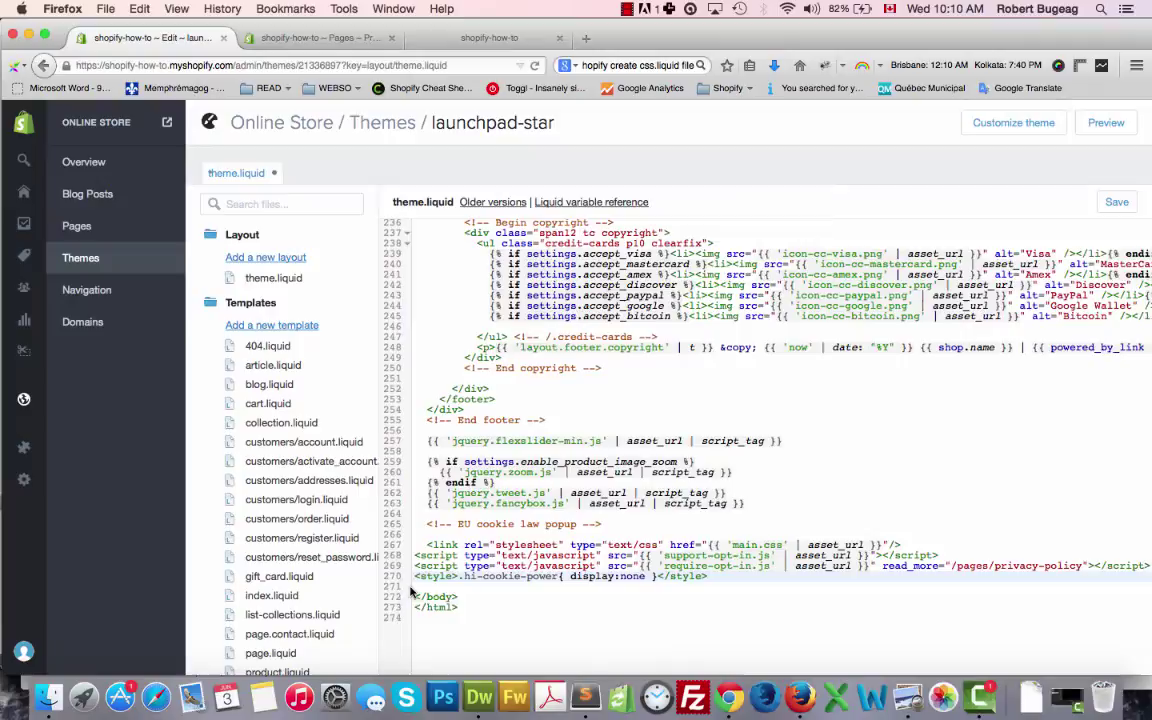
- Review the main.css link, both opt-in scripts, and the read_more privacy path on line 269
click(442, 544)
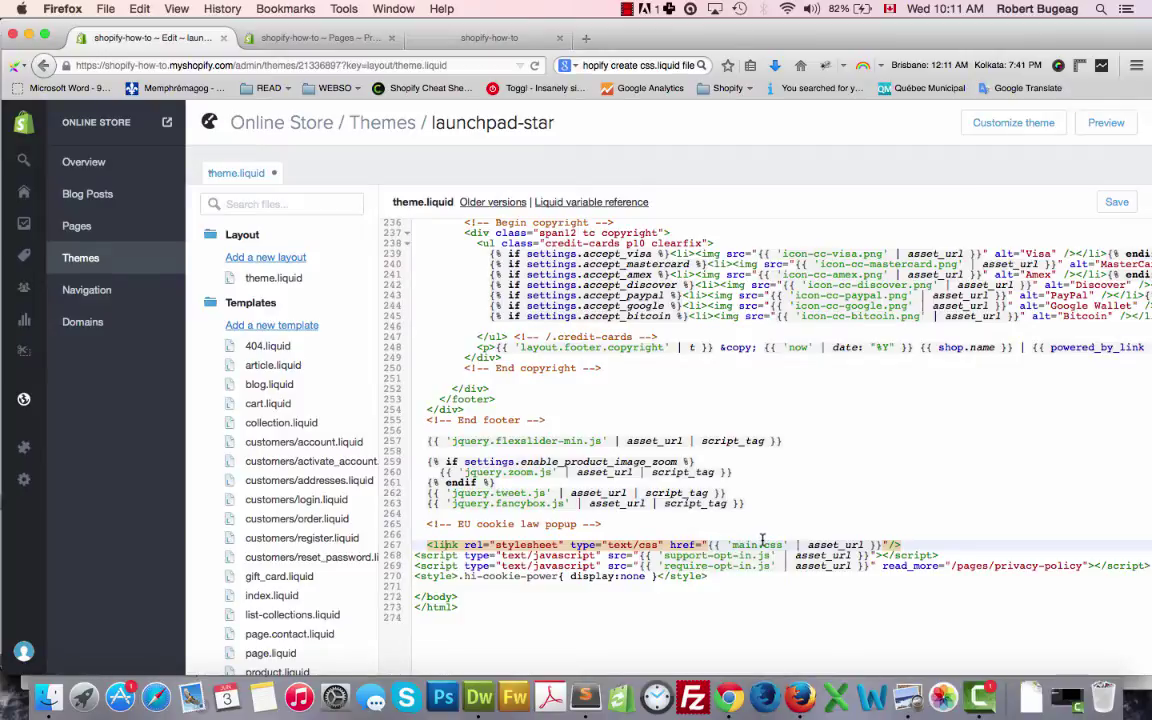
click(432, 556)
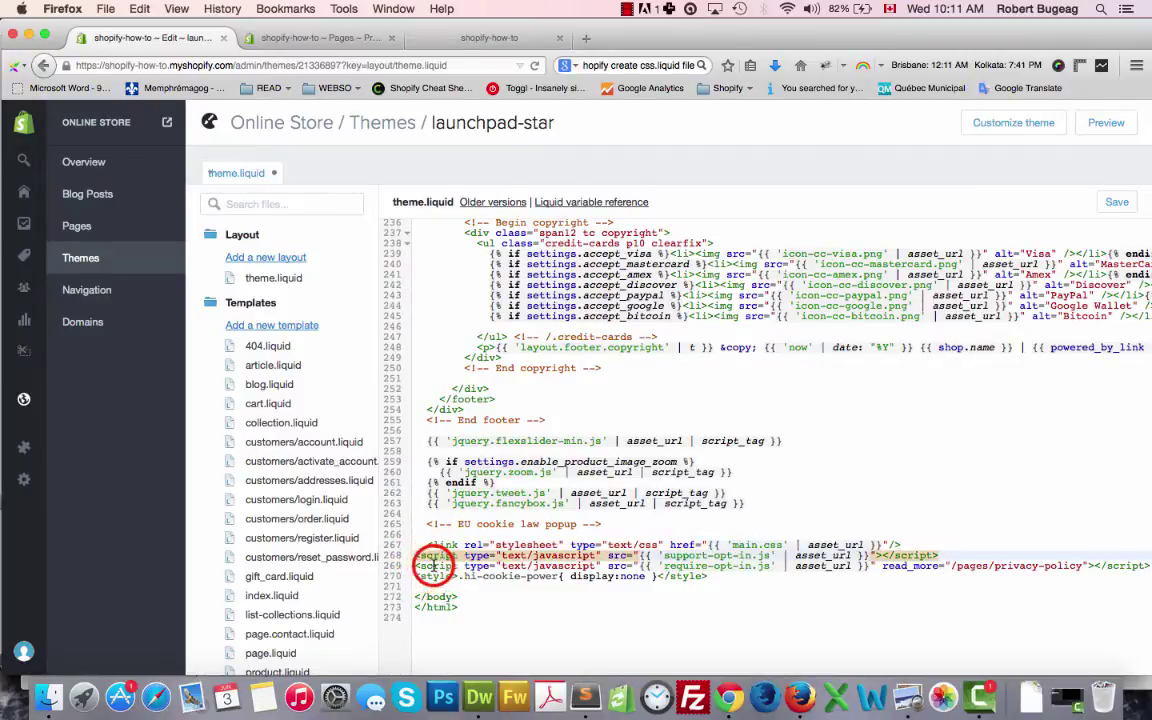
click(433, 565)
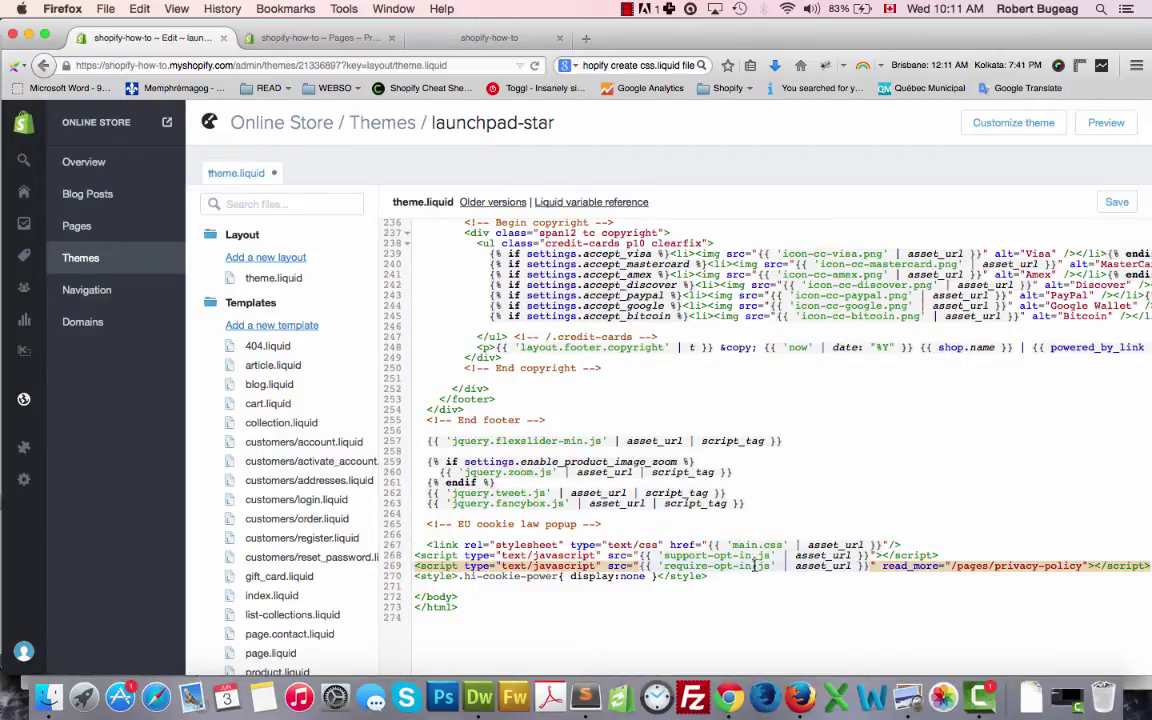
scroll(845, 553, right, 3)
click(792, 560)
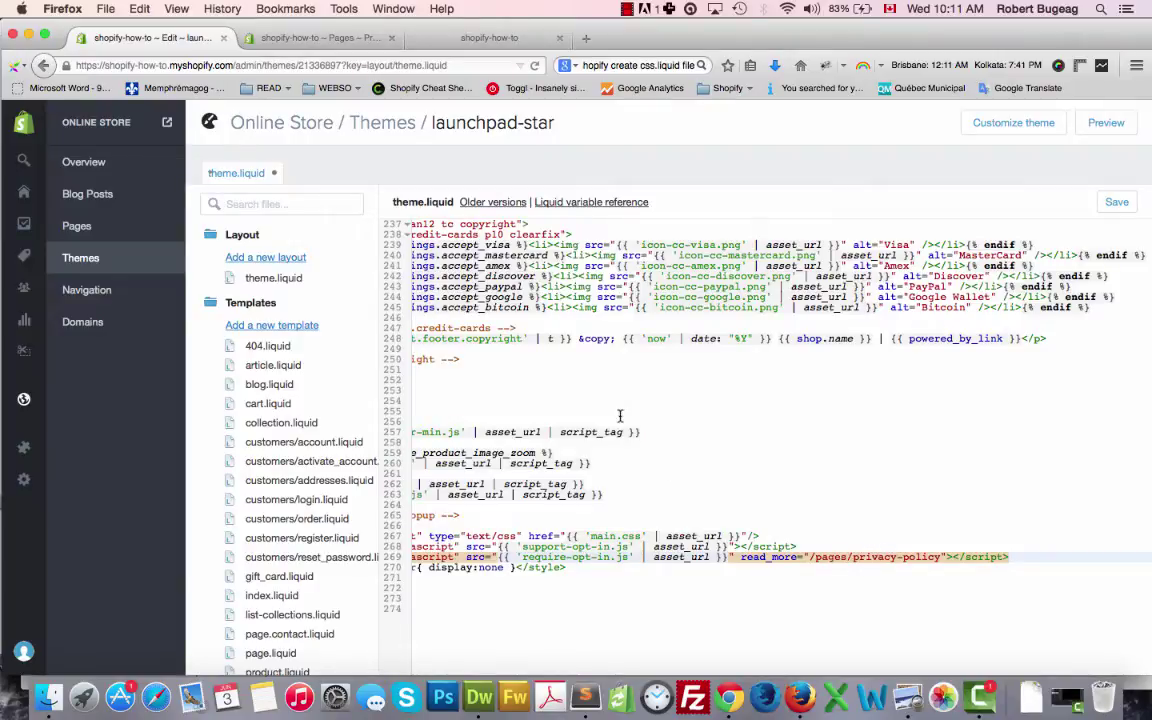
double_click(874, 557)
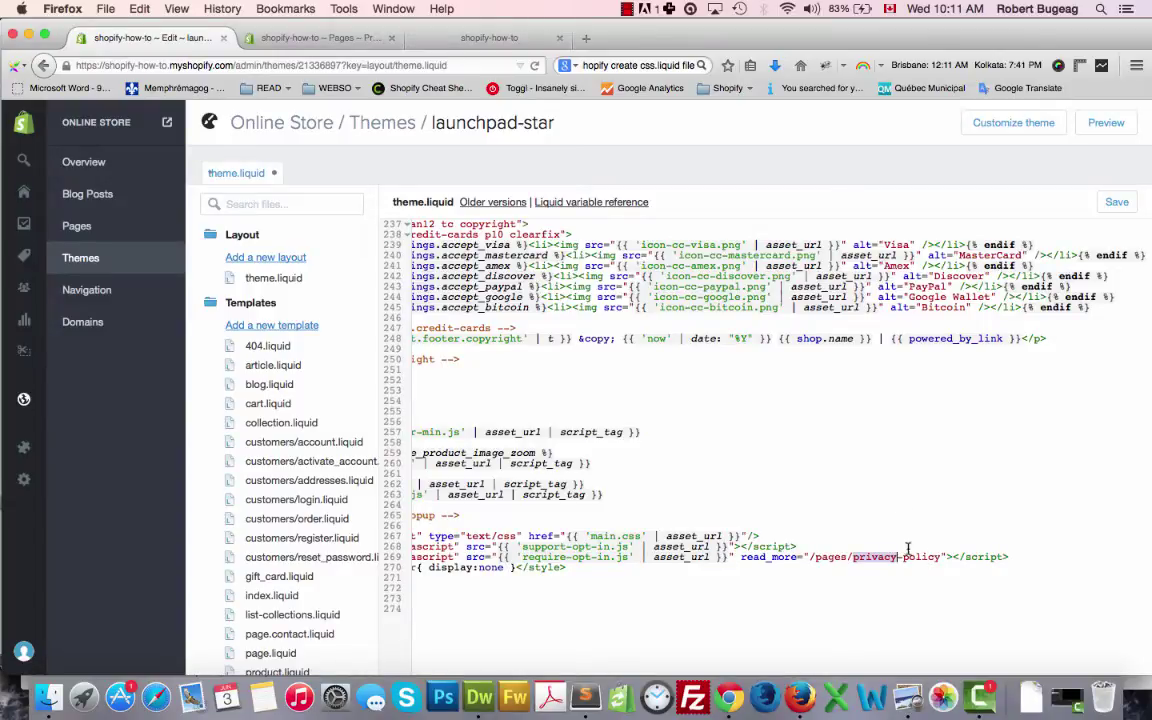
scroll(807, 522, left, 5)
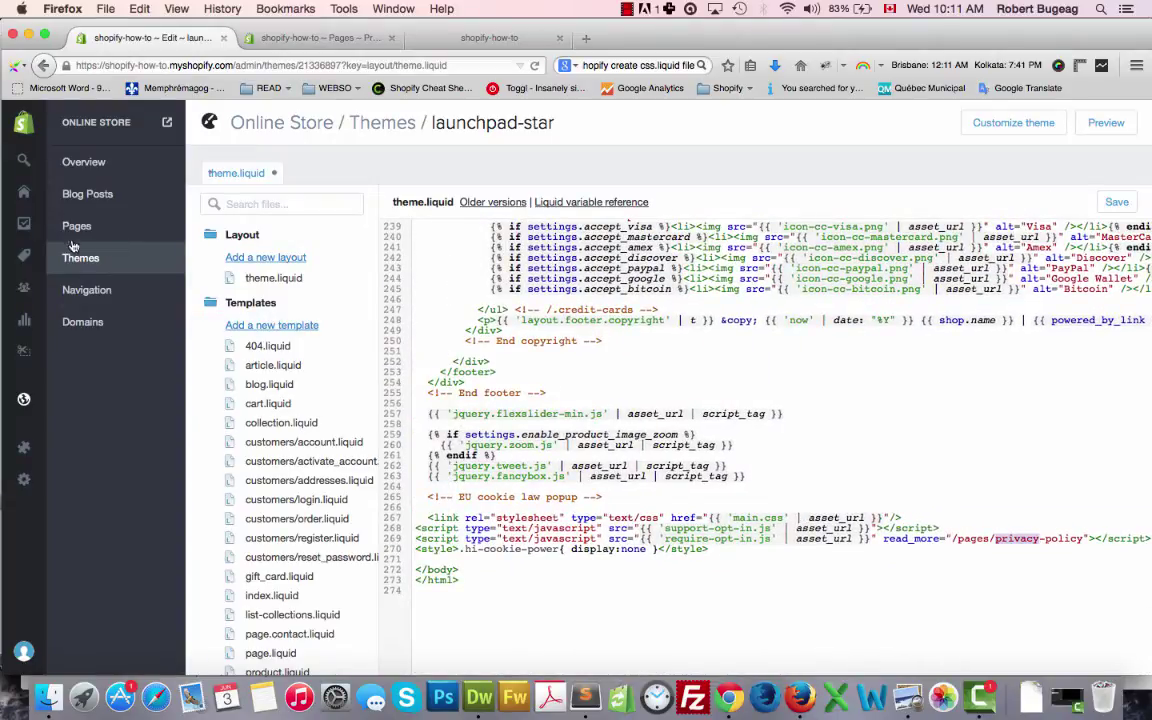
- Open Pages in a new tab and confirm the Privacy Policy handle is privacy-policy
right_click(69, 229)
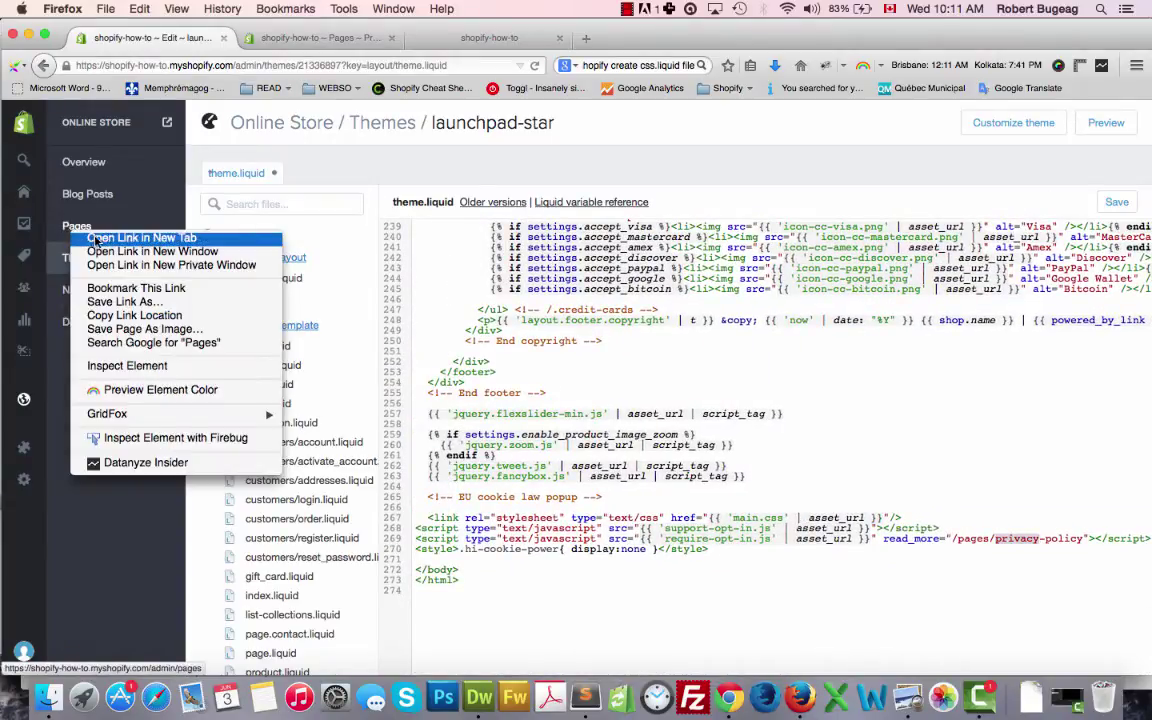
click(101, 240)
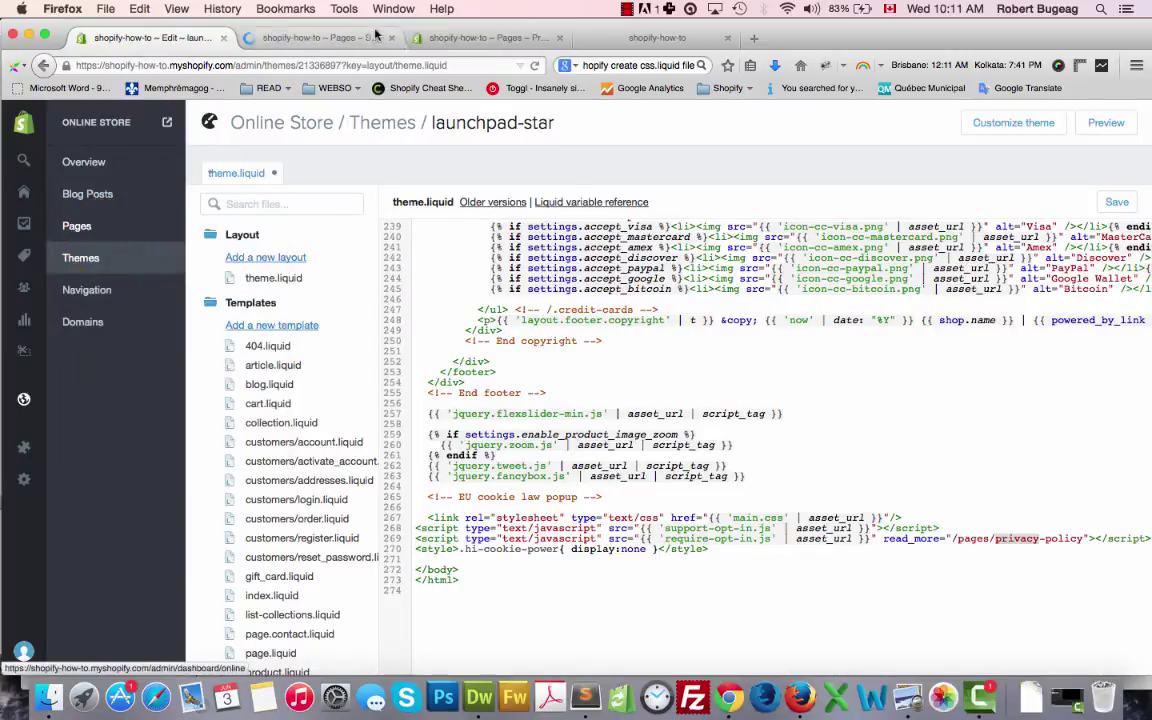
click(305, 39)
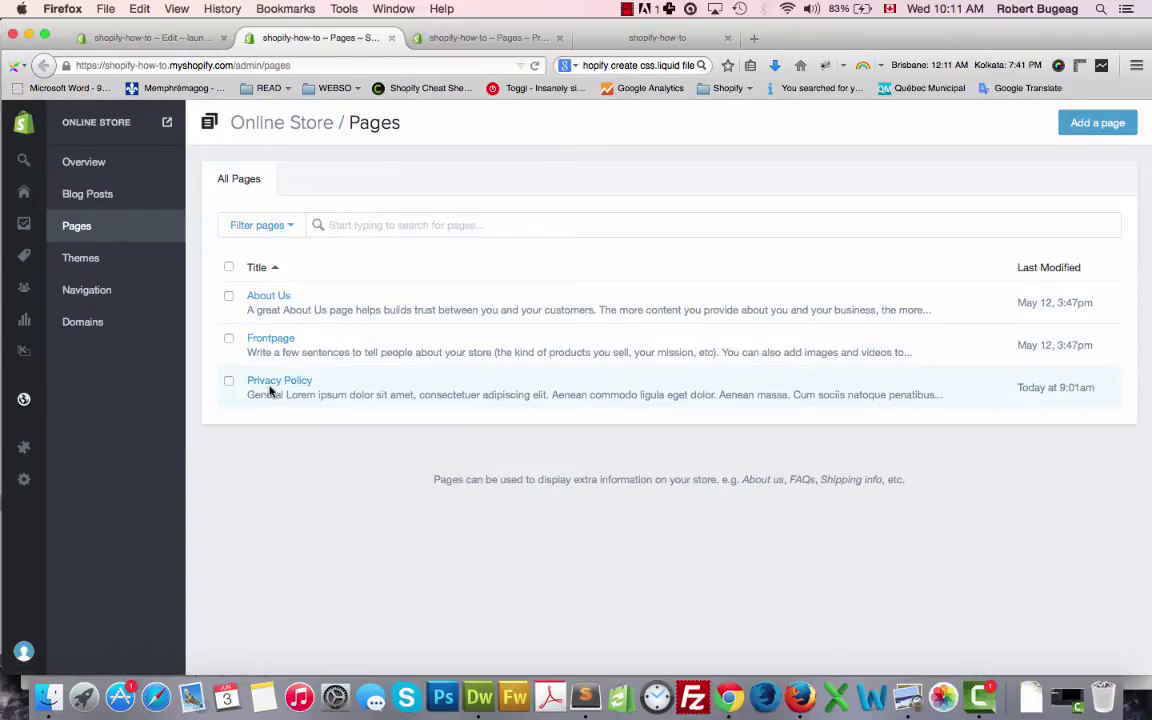
click(264, 388)
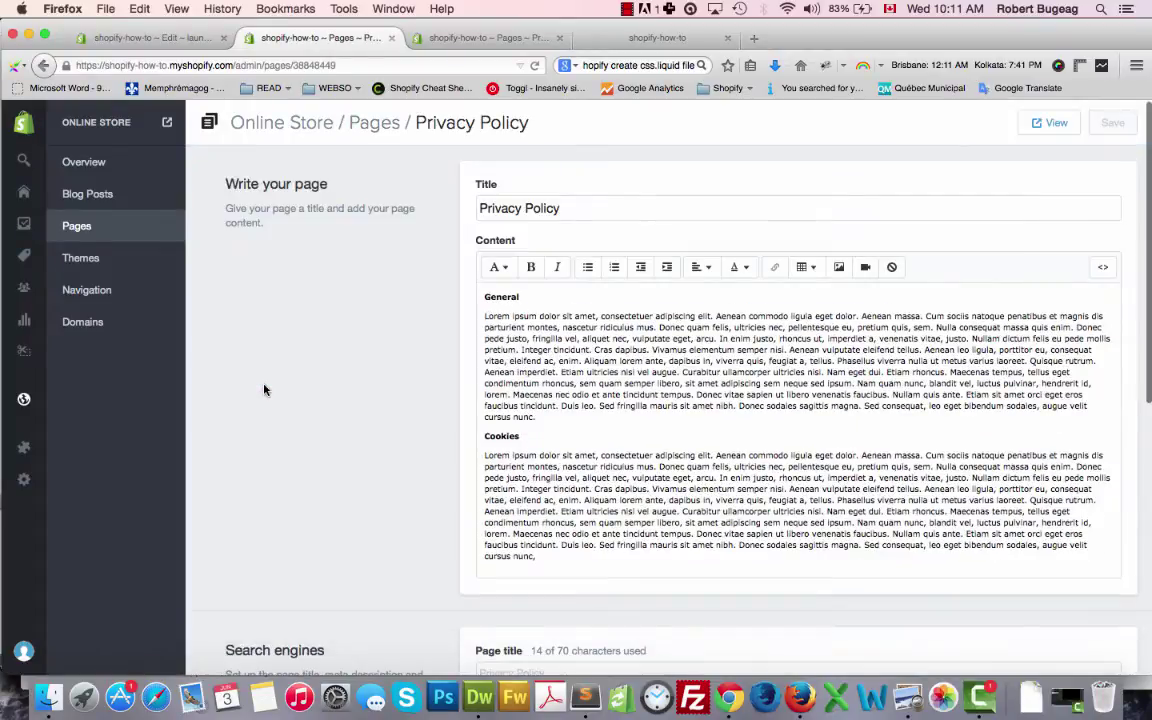
scroll(364, 431, down, 8)
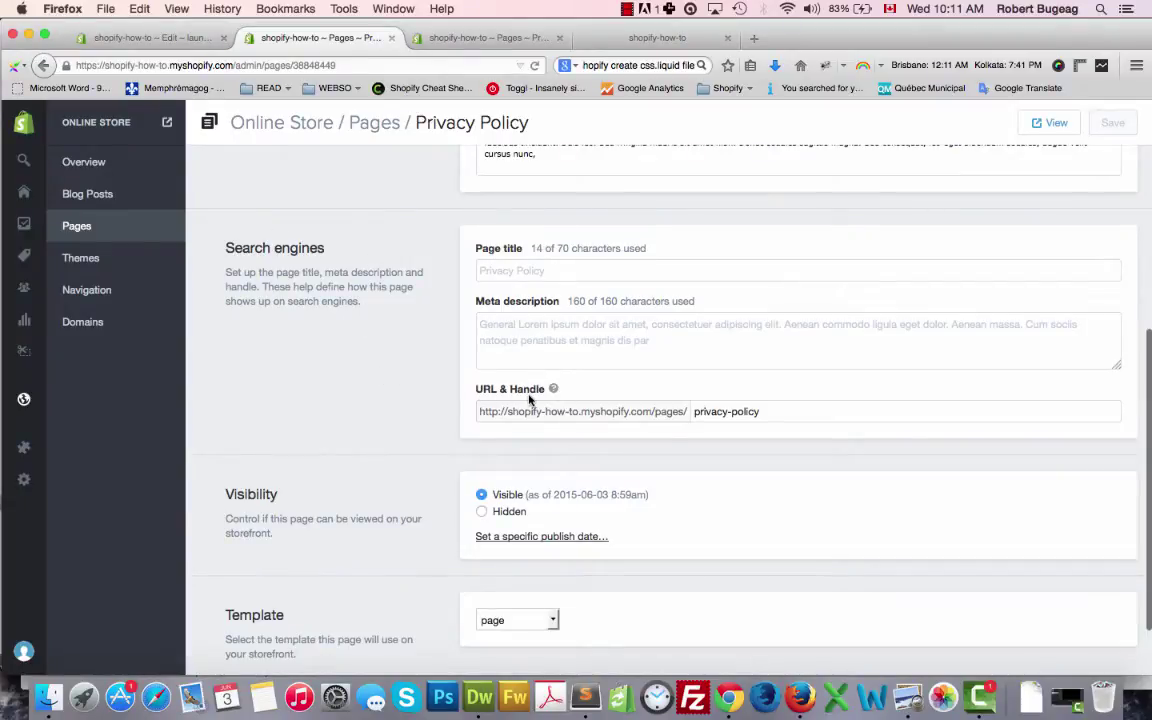
drag(771, 411, 690, 414)
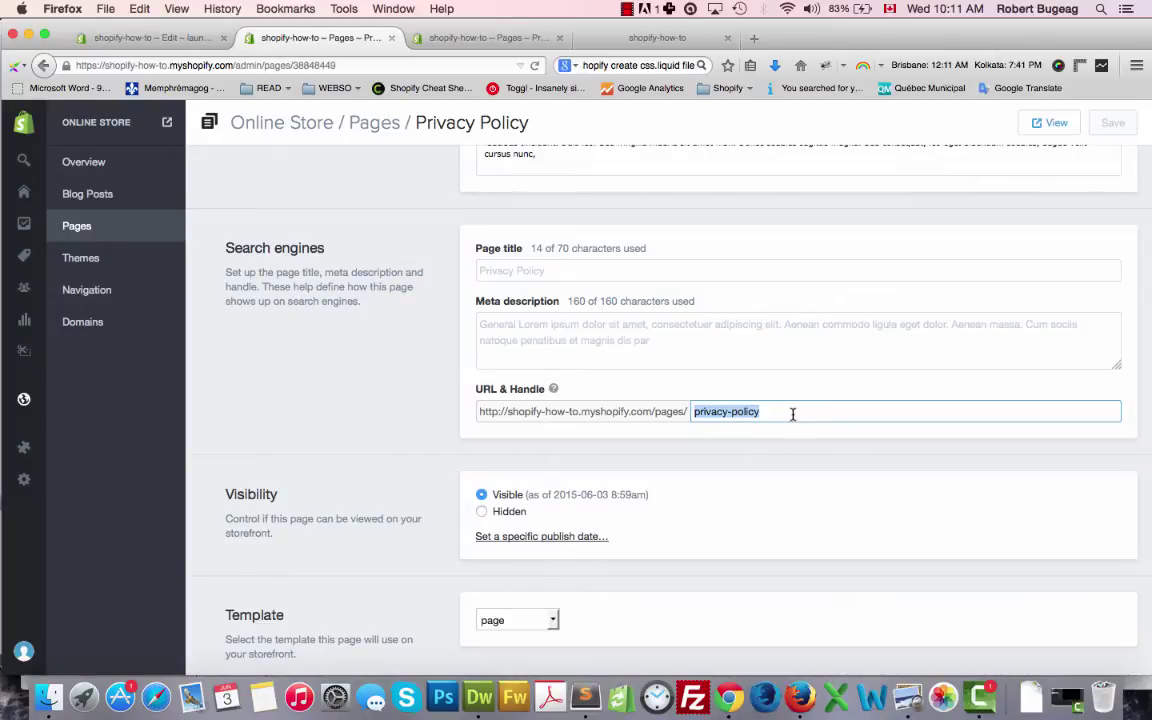
click(160, 37)
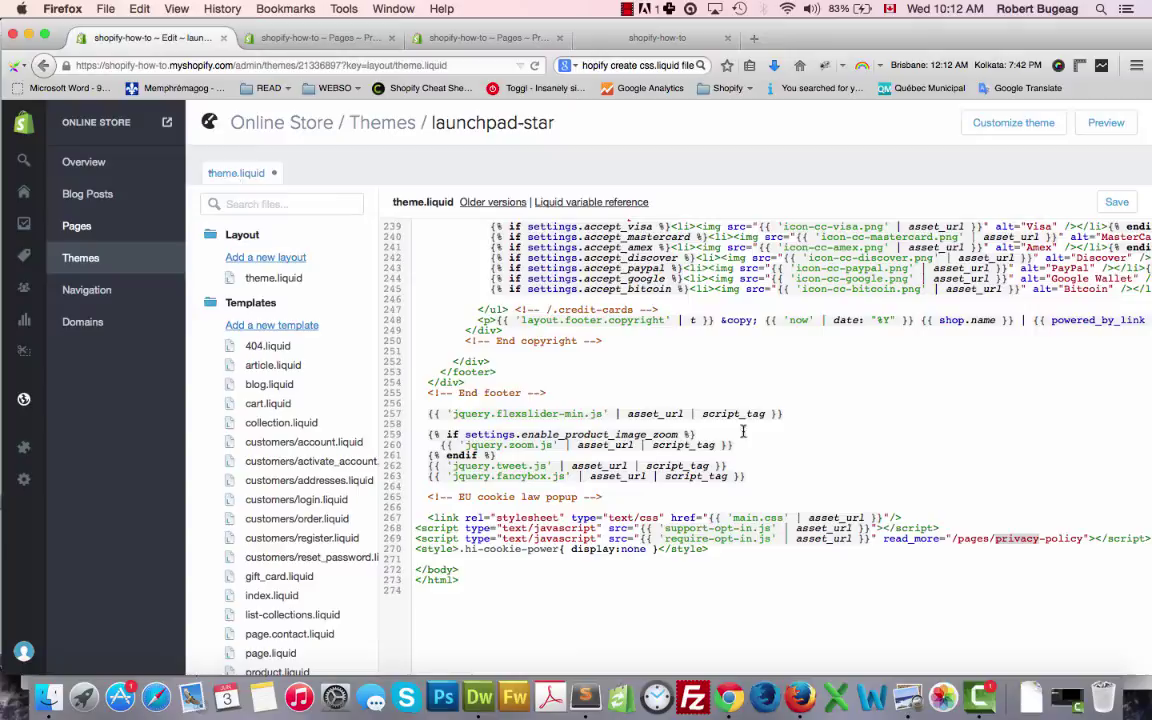
- Finalize line 269's read_more path as /pages/privacy-policy and save theme.liquid
drag(1023, 540, 1072, 537)
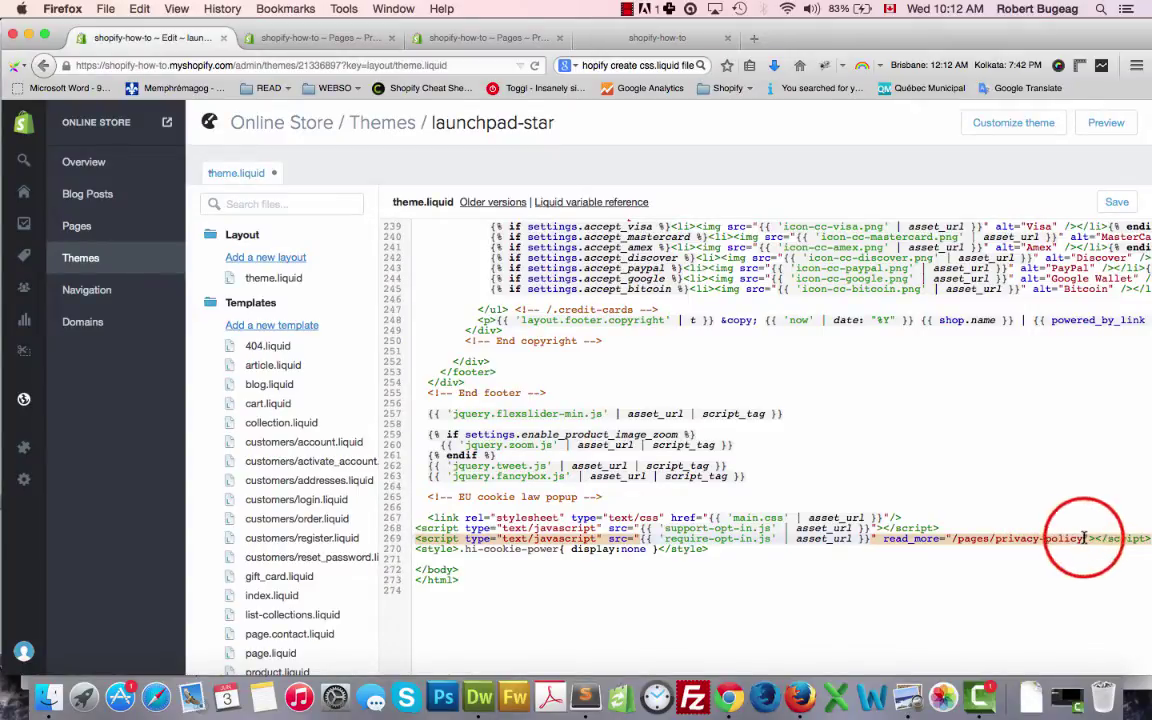
drag(1083, 538, 1018, 540)
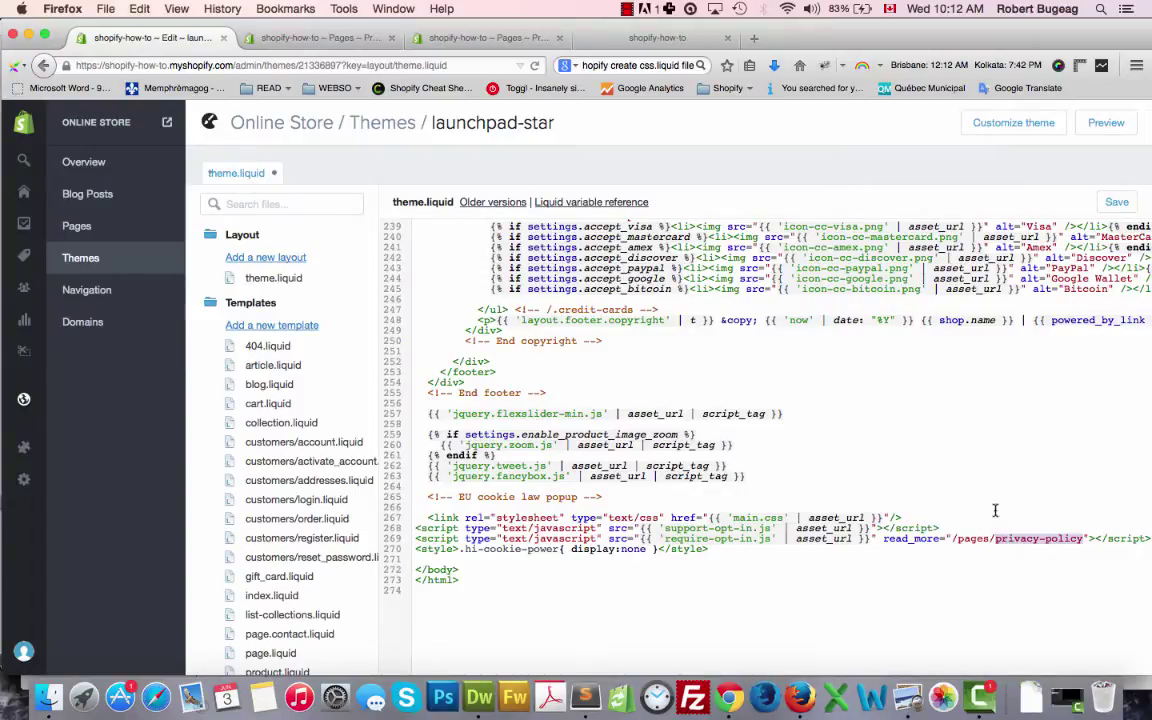
scroll(995, 511, right, 5)
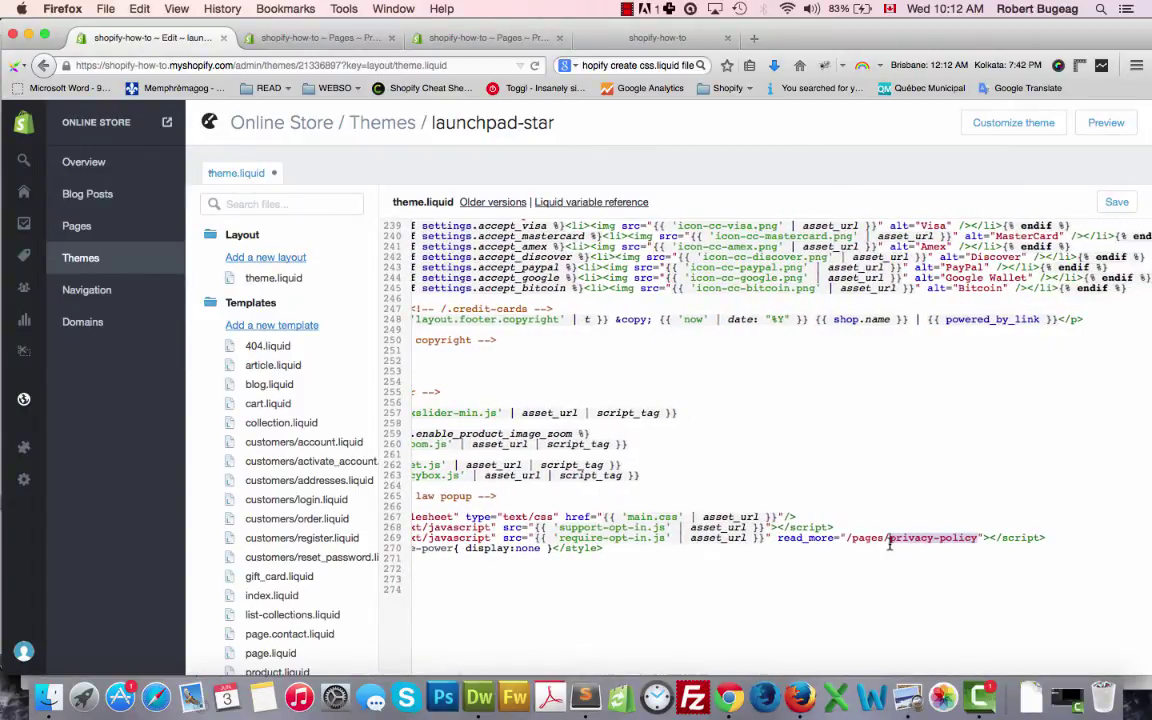
drag(897, 542, 895, 542)
key(Right)
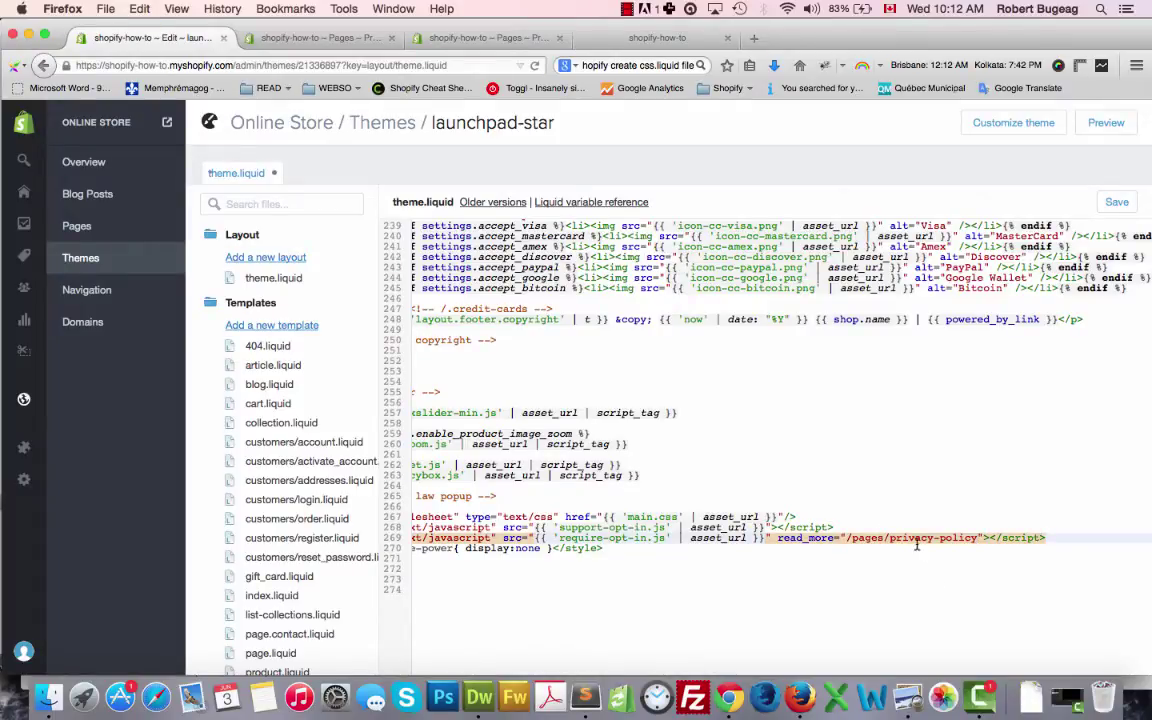
click(967, 537)
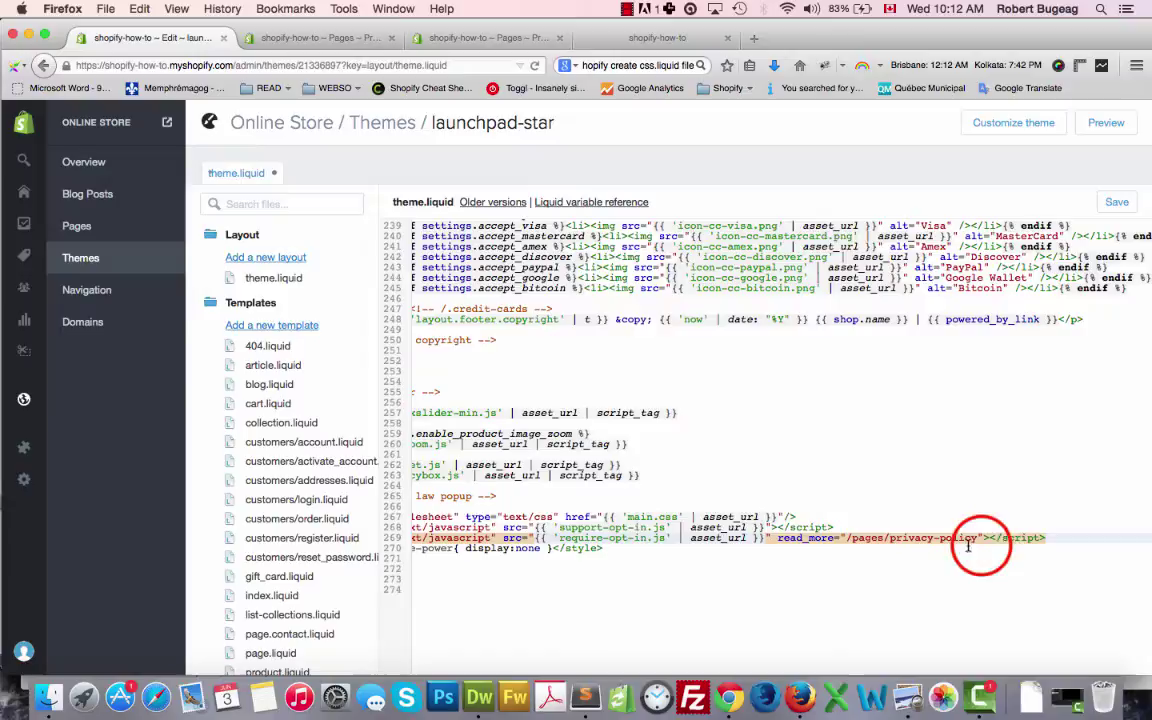
click(975, 537)
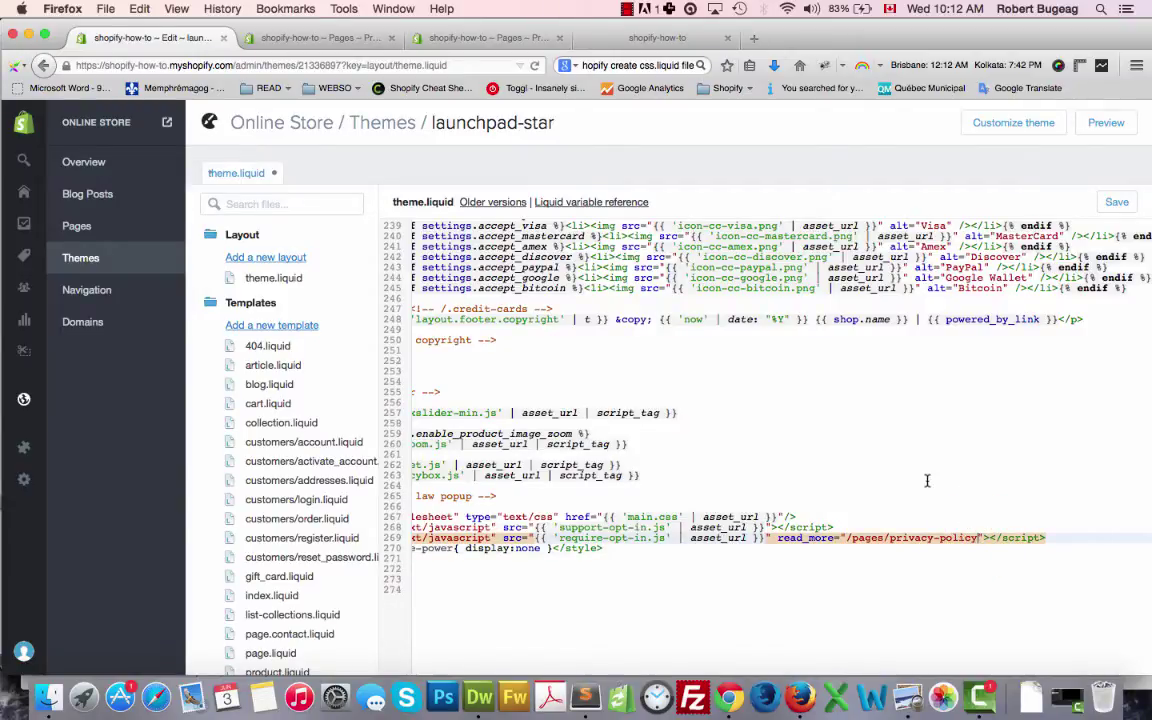
click(1116, 203)
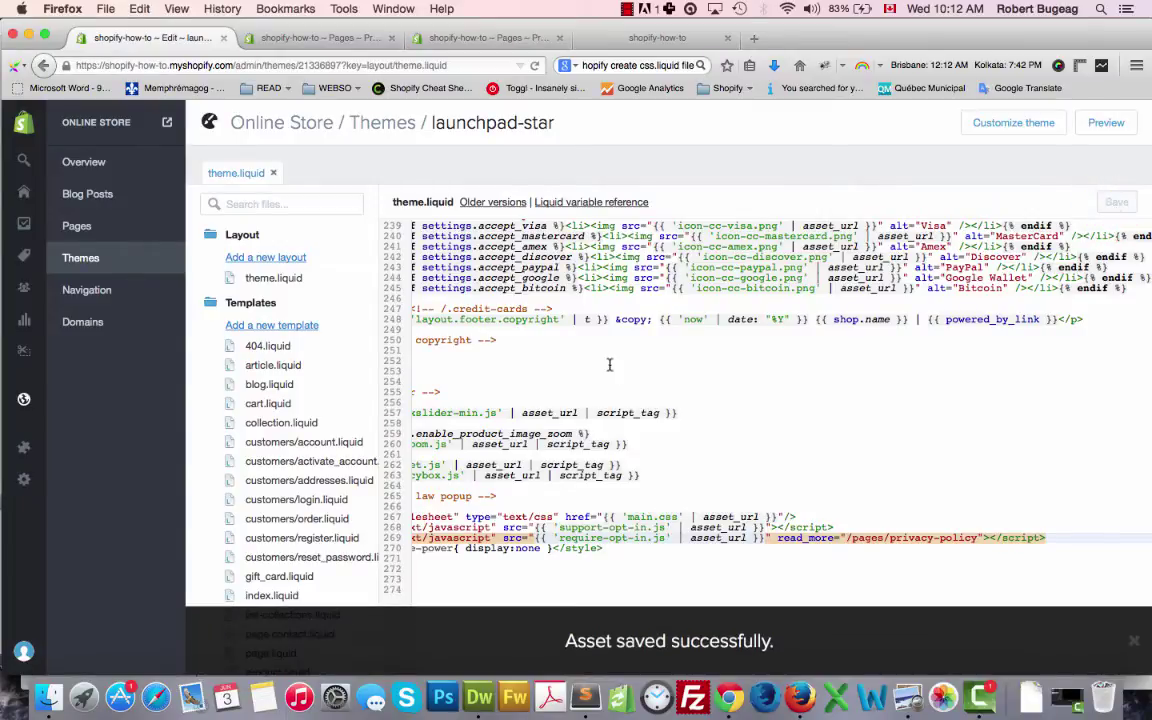
- Expand the Assets folder and upload main.css.liquid as a new theme asset
click(228, 238)
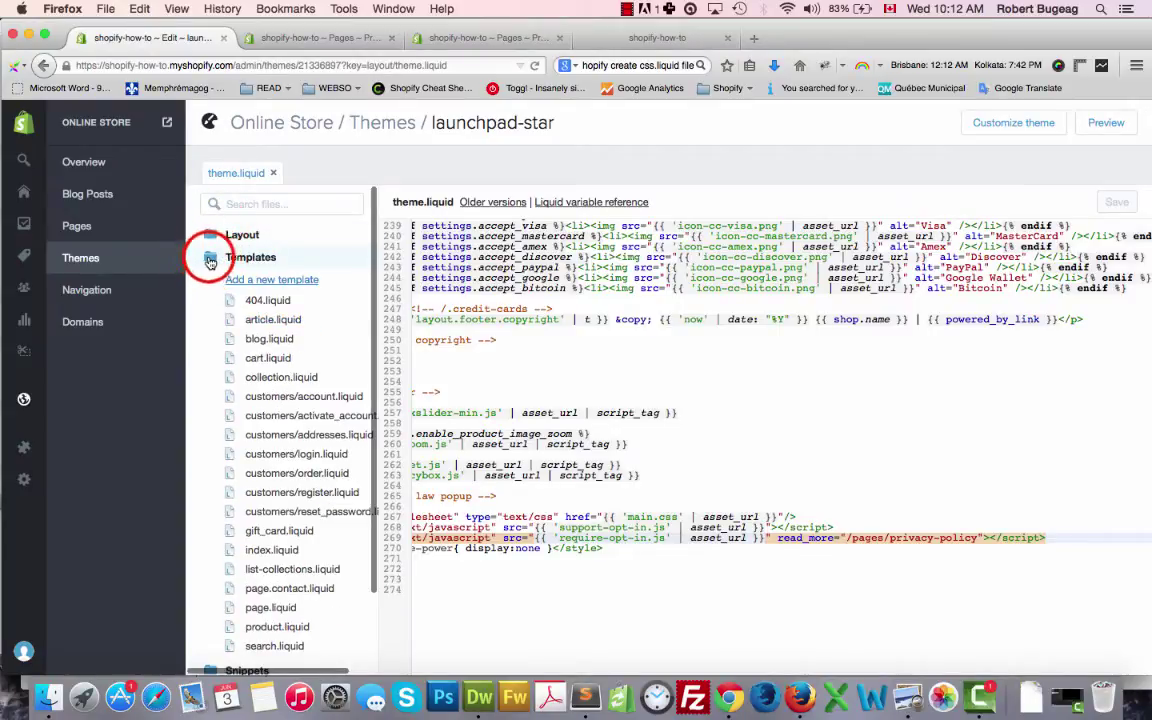
click(210, 257)
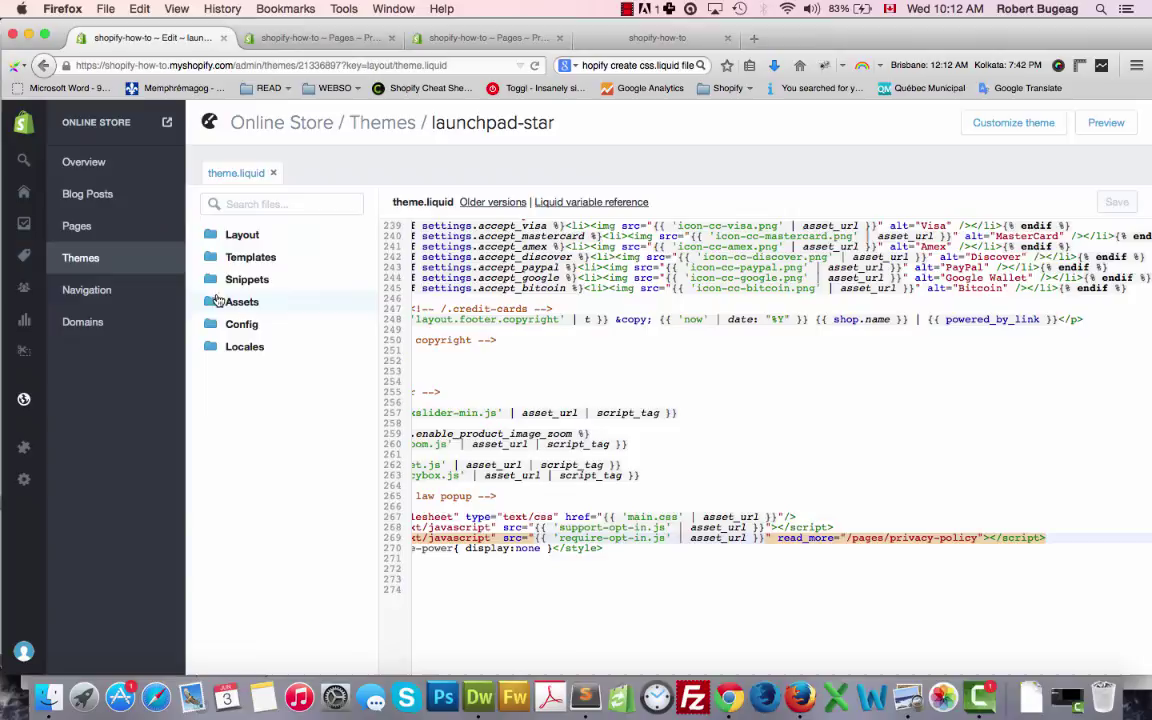
click(210, 302)
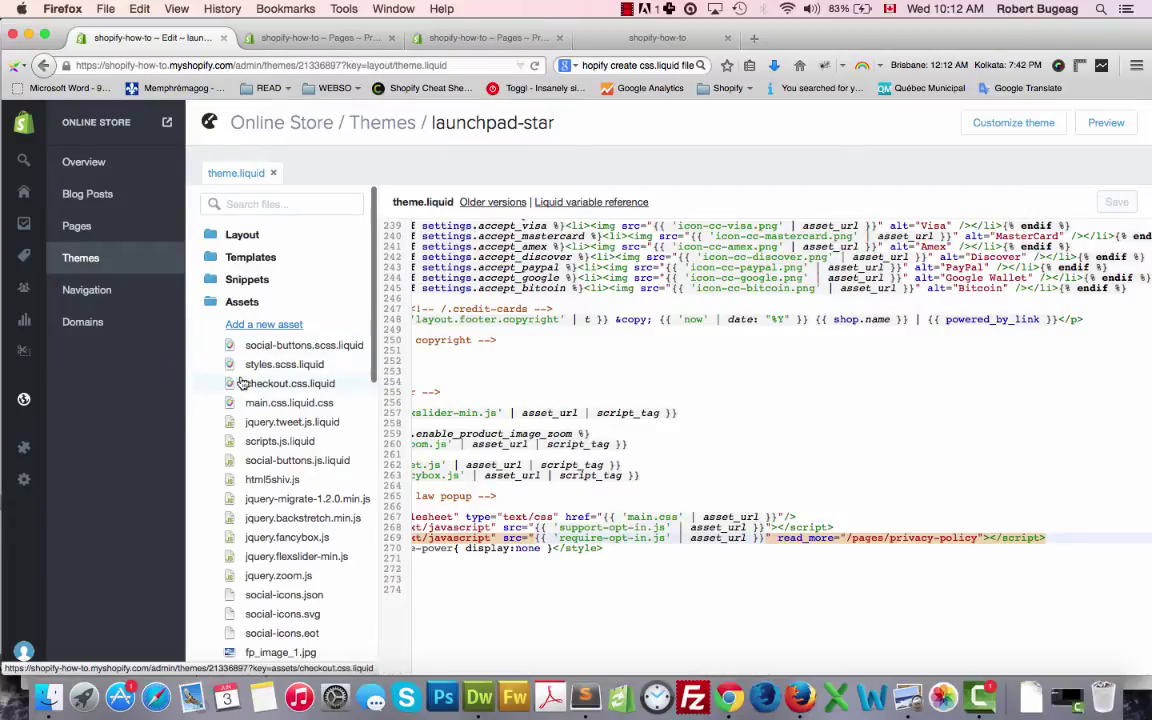
click(261, 328)
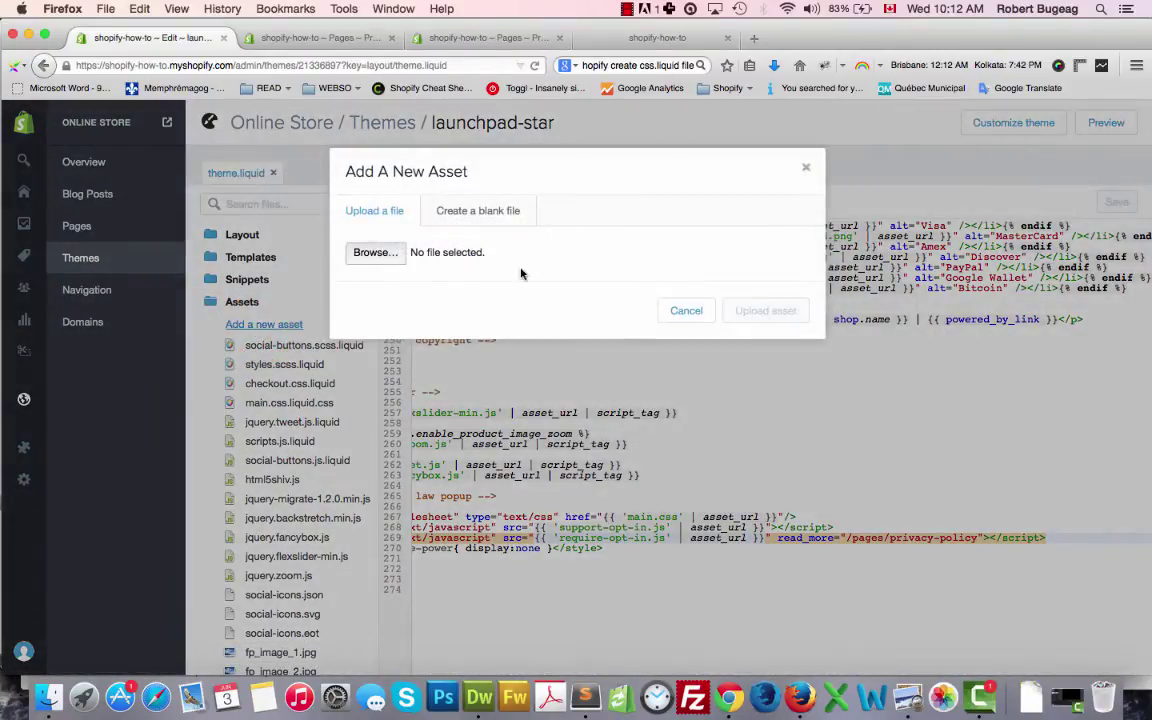
click(379, 251)
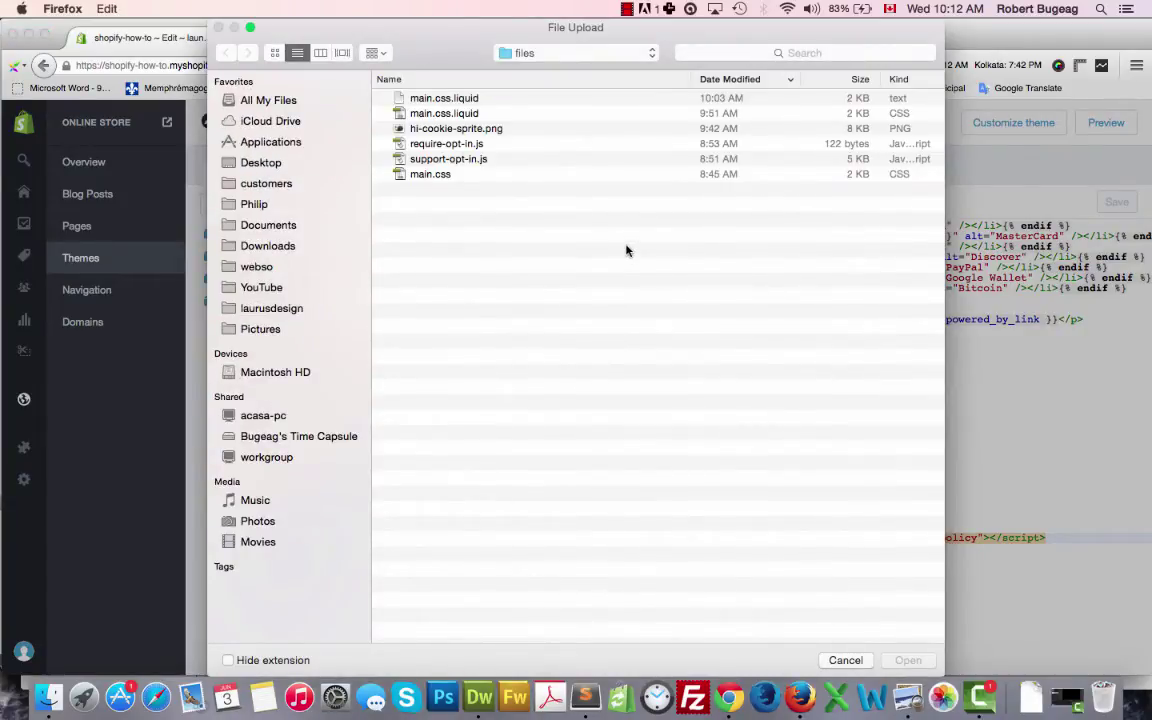
double_click(437, 98)
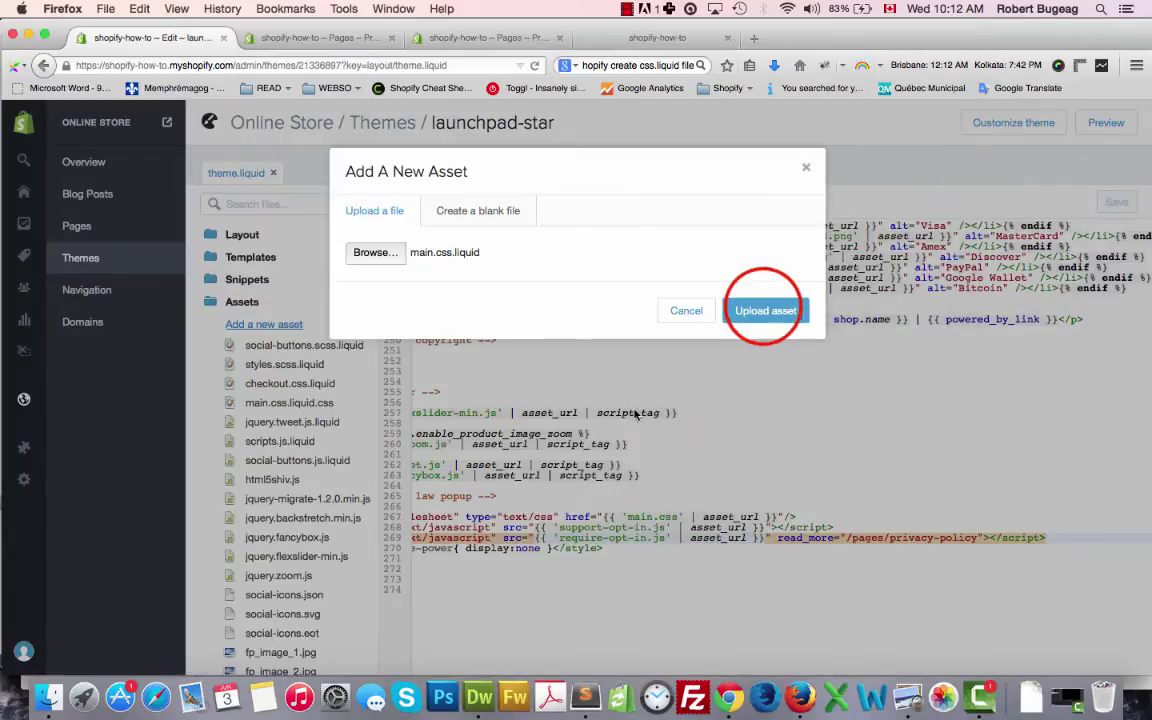
click(765, 310)
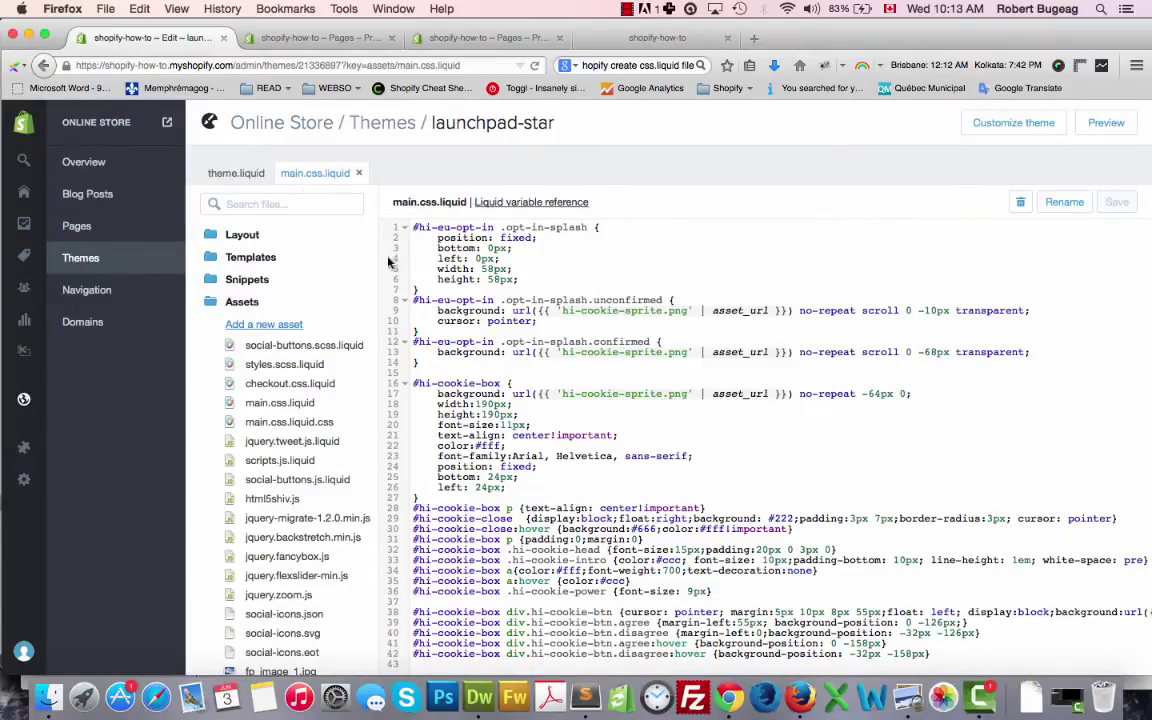
- Upload require-opt-in.js and support-opt-in.js as new theme assets
click(264, 325)
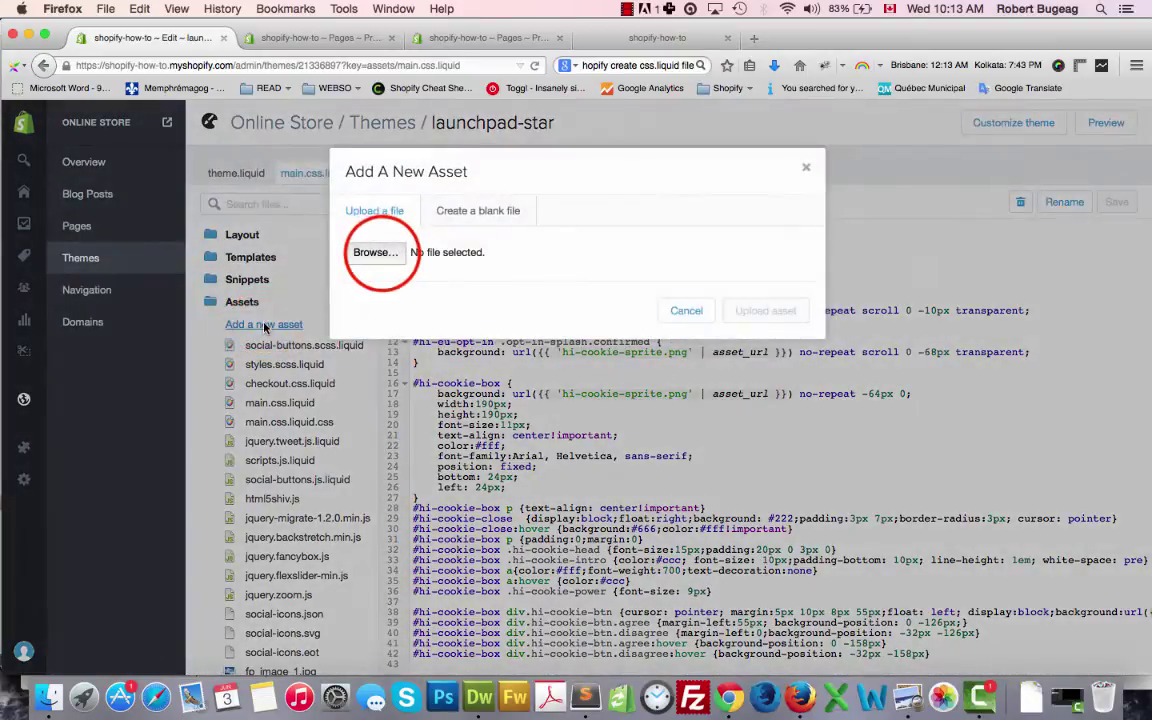
click(375, 252)
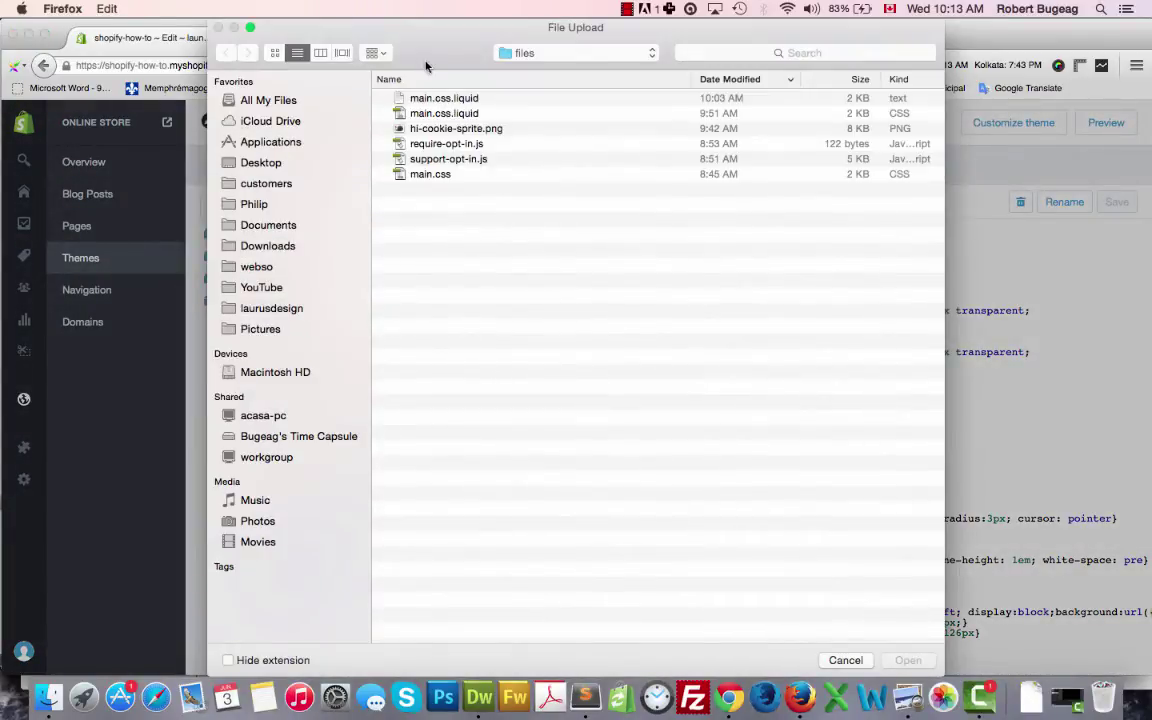
double_click(447, 143)
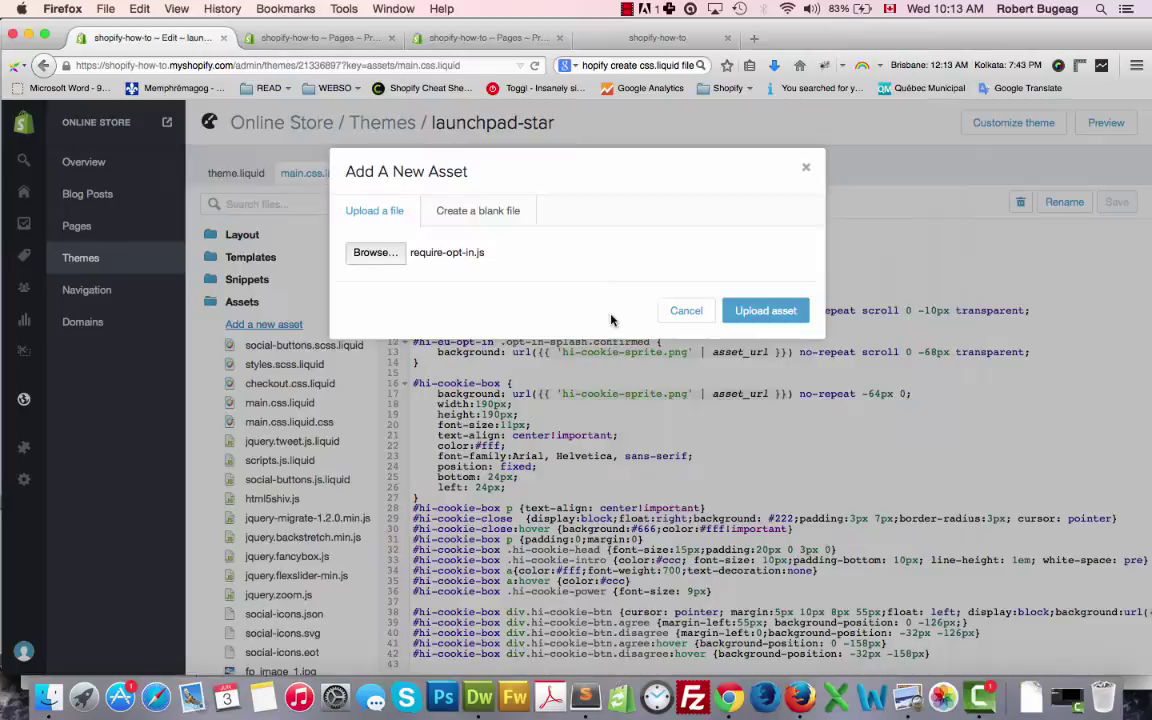
click(766, 310)
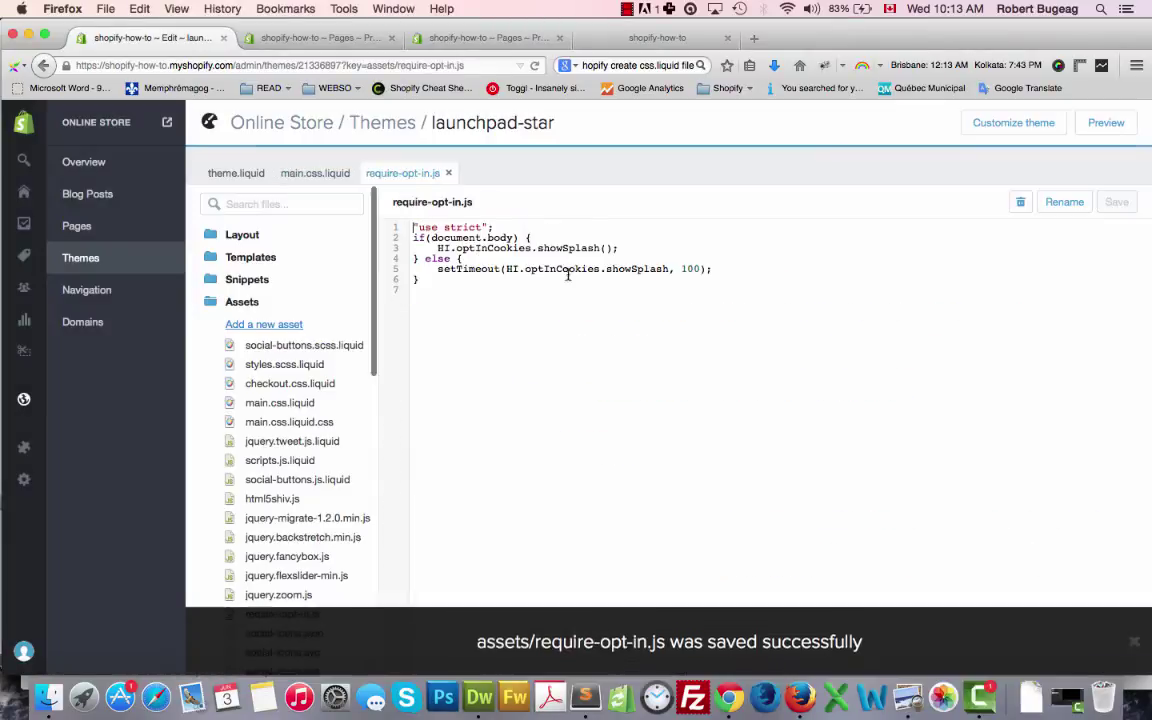
click(238, 323)
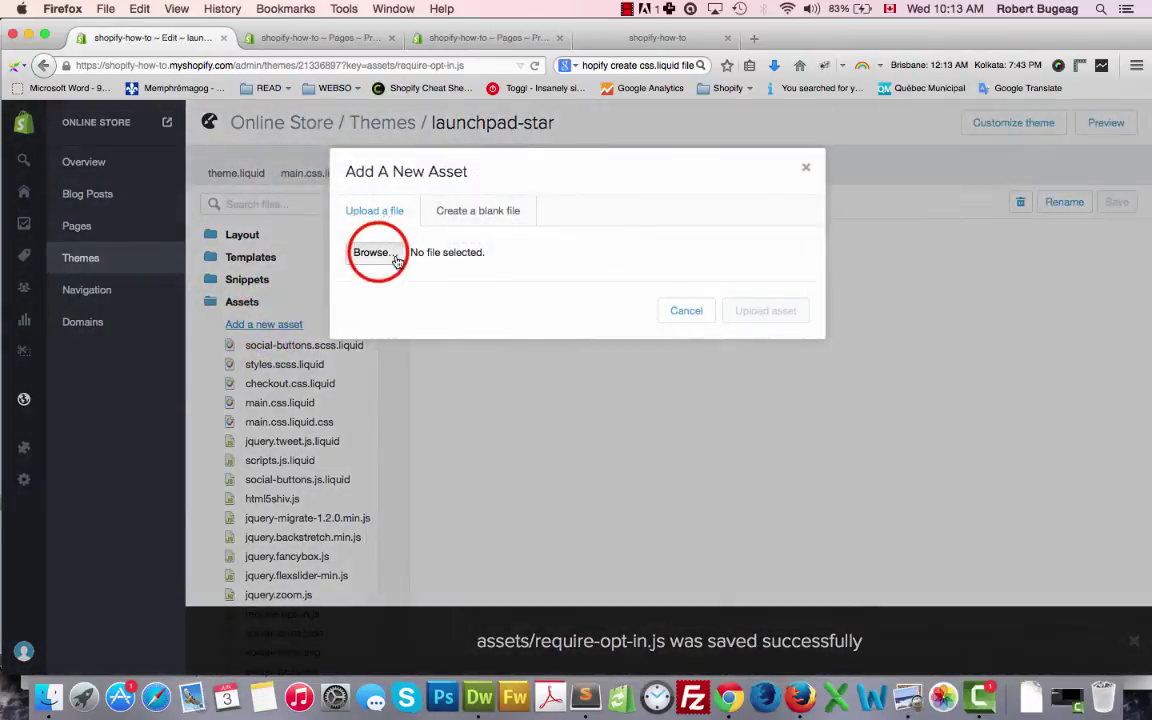
click(397, 258)
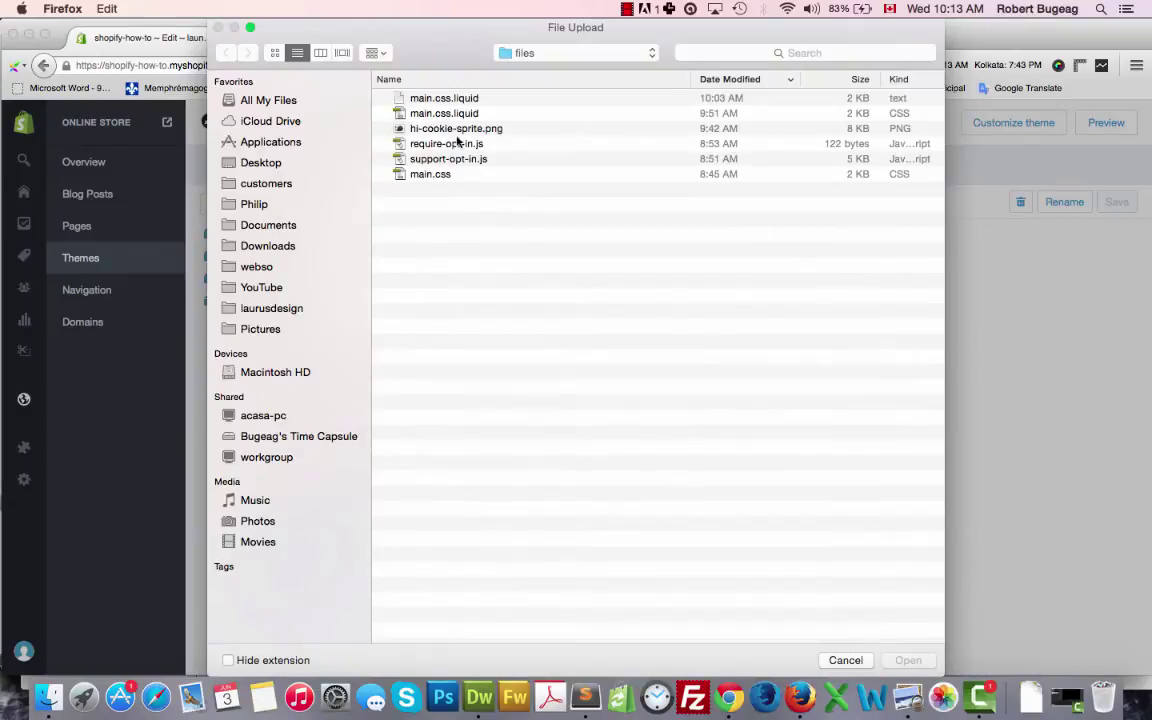
click(475, 146)
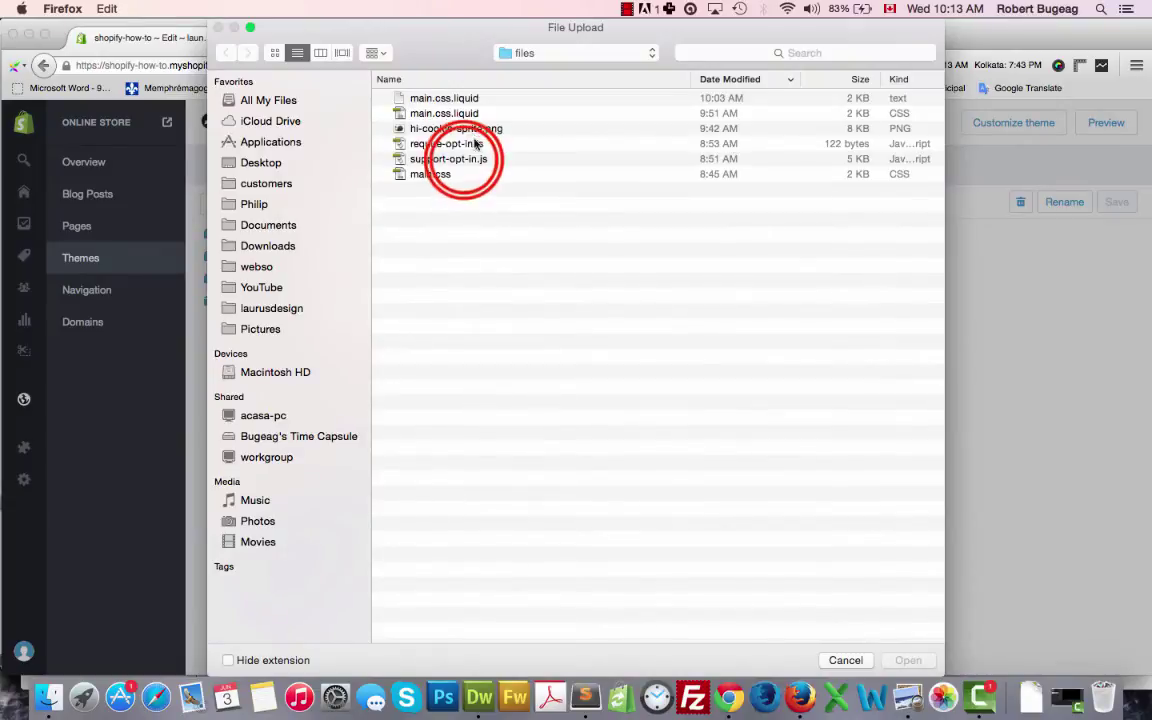
double_click(455, 159)
click(766, 312)
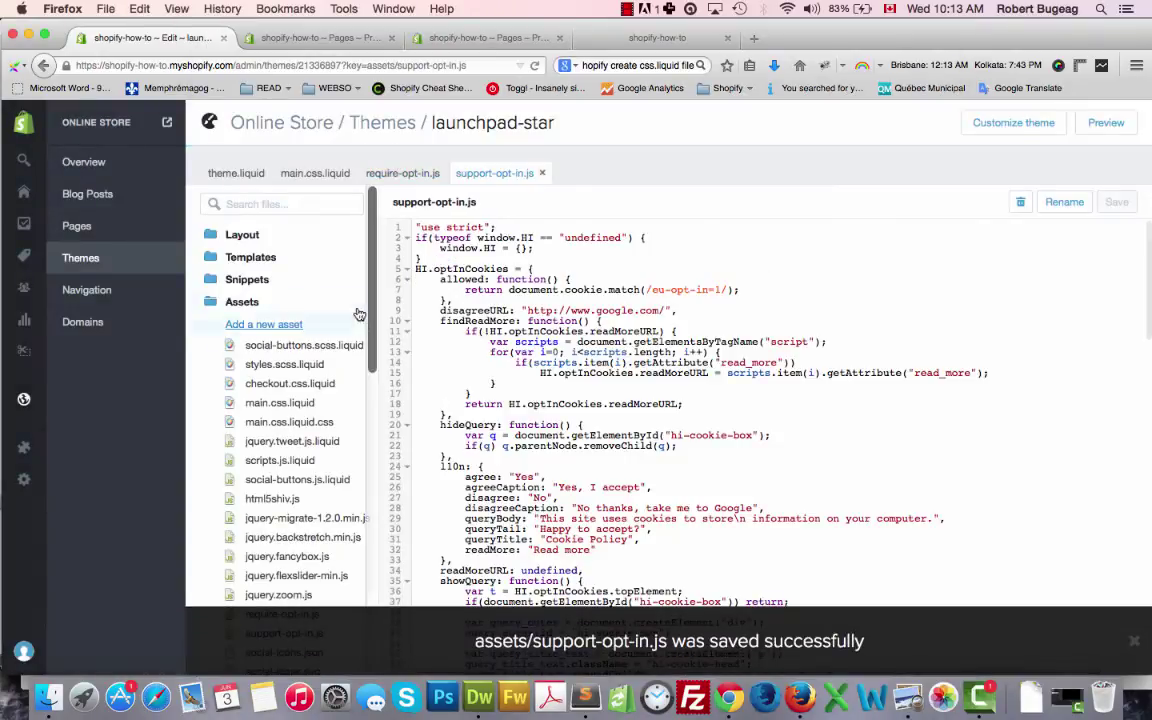
- Upload hi-cookie-sprite.png as a theme asset and bring the storefront tab forward
click(262, 324)
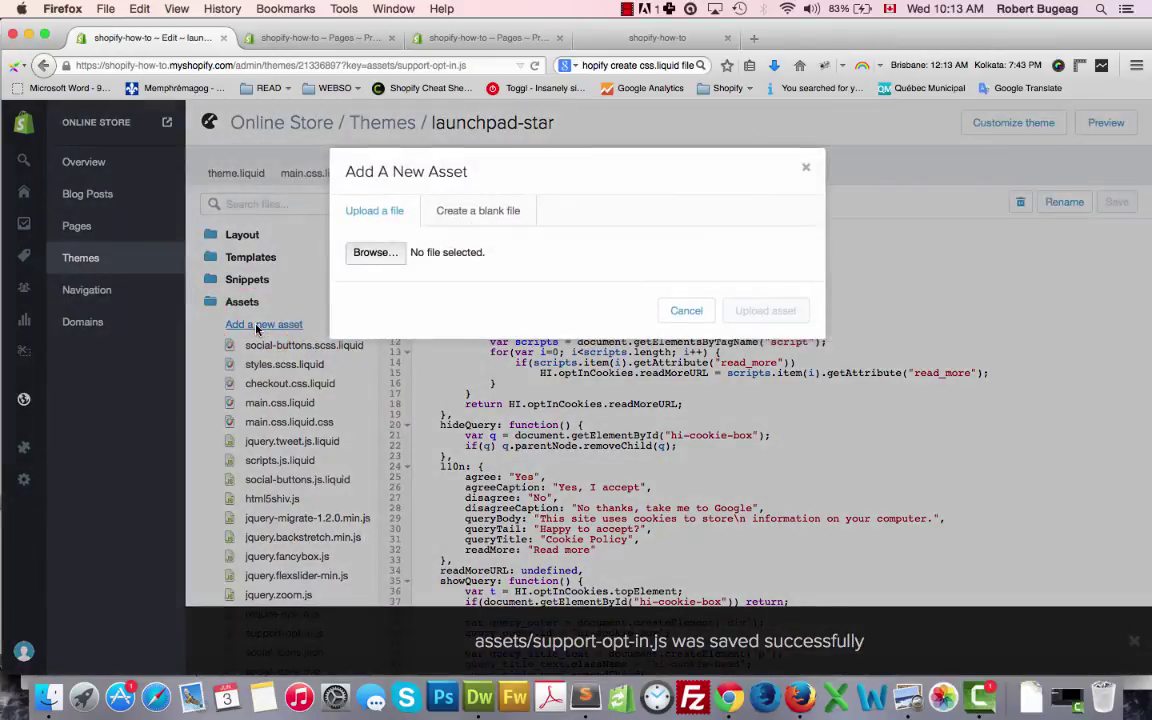
click(378, 262)
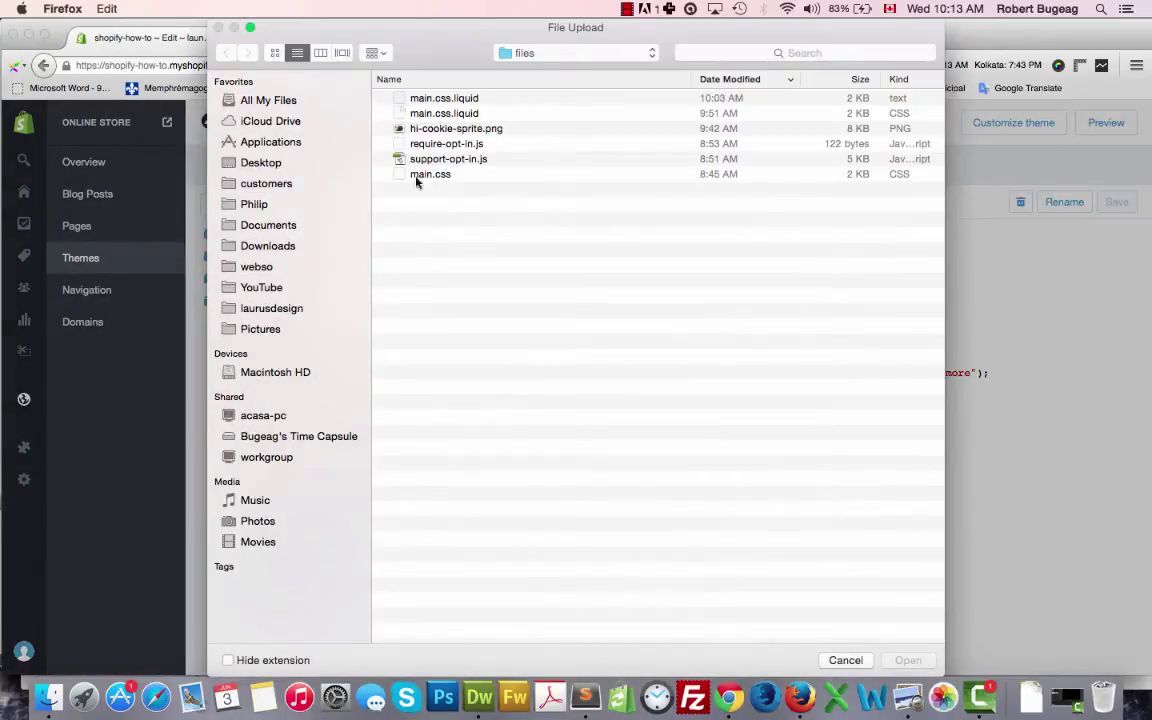
click(443, 120)
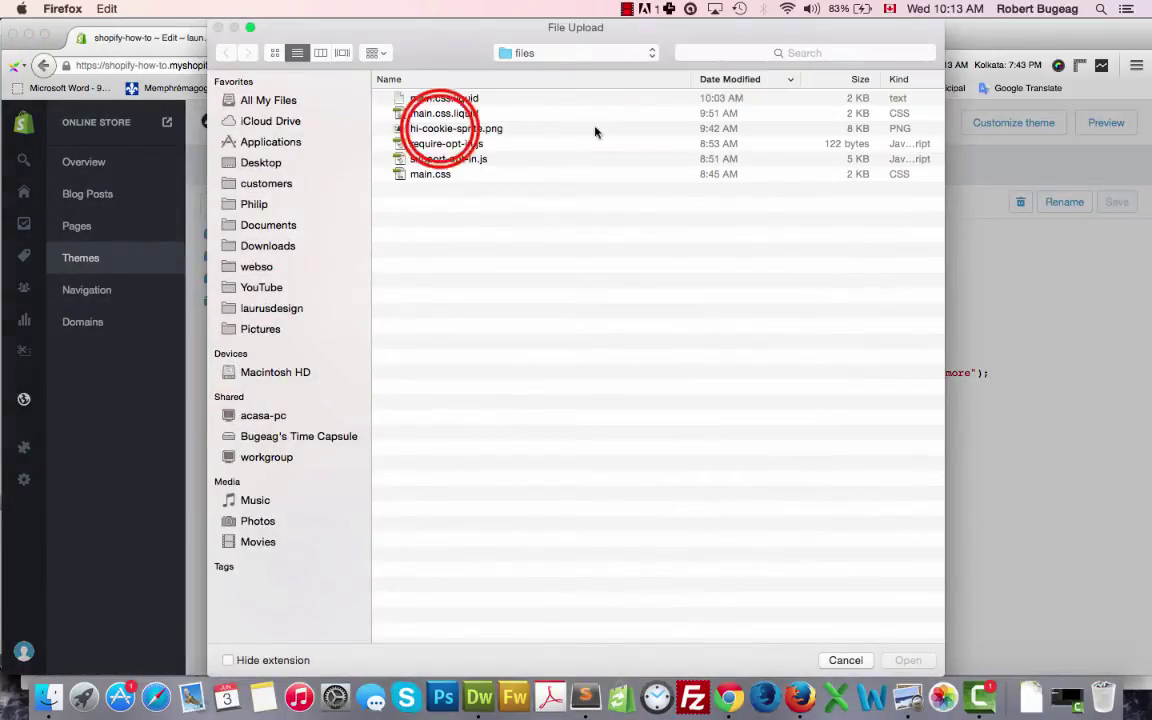
double_click(455, 128)
click(763, 310)
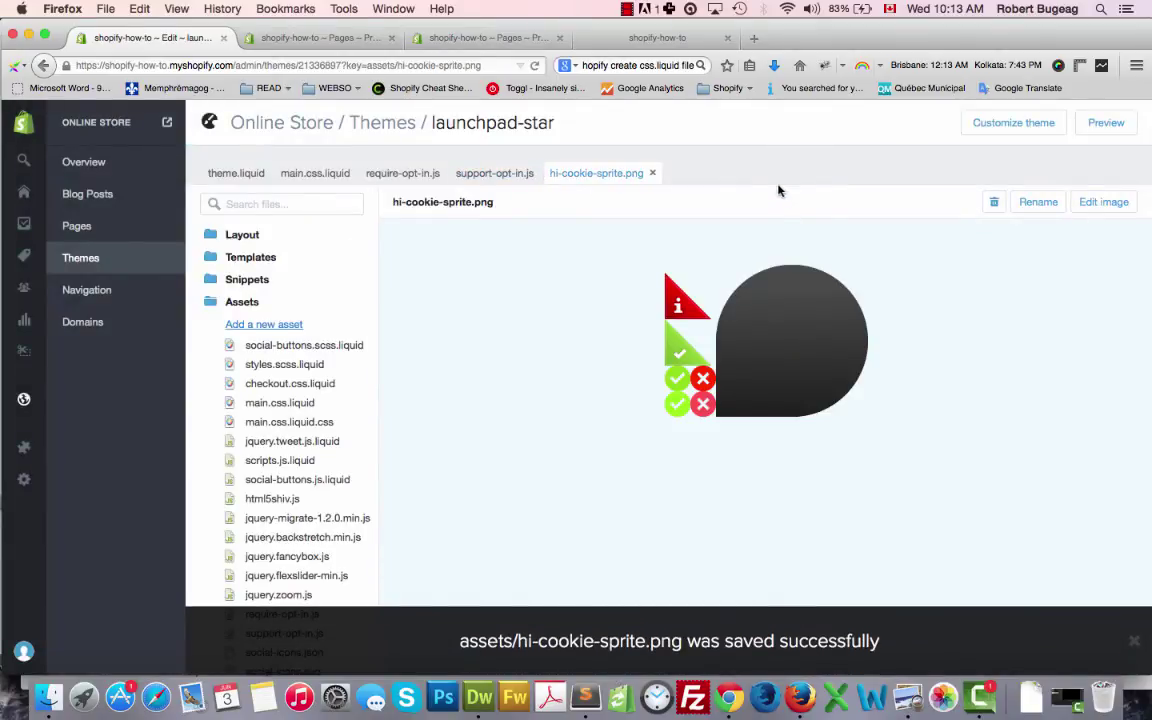
click(650, 38)
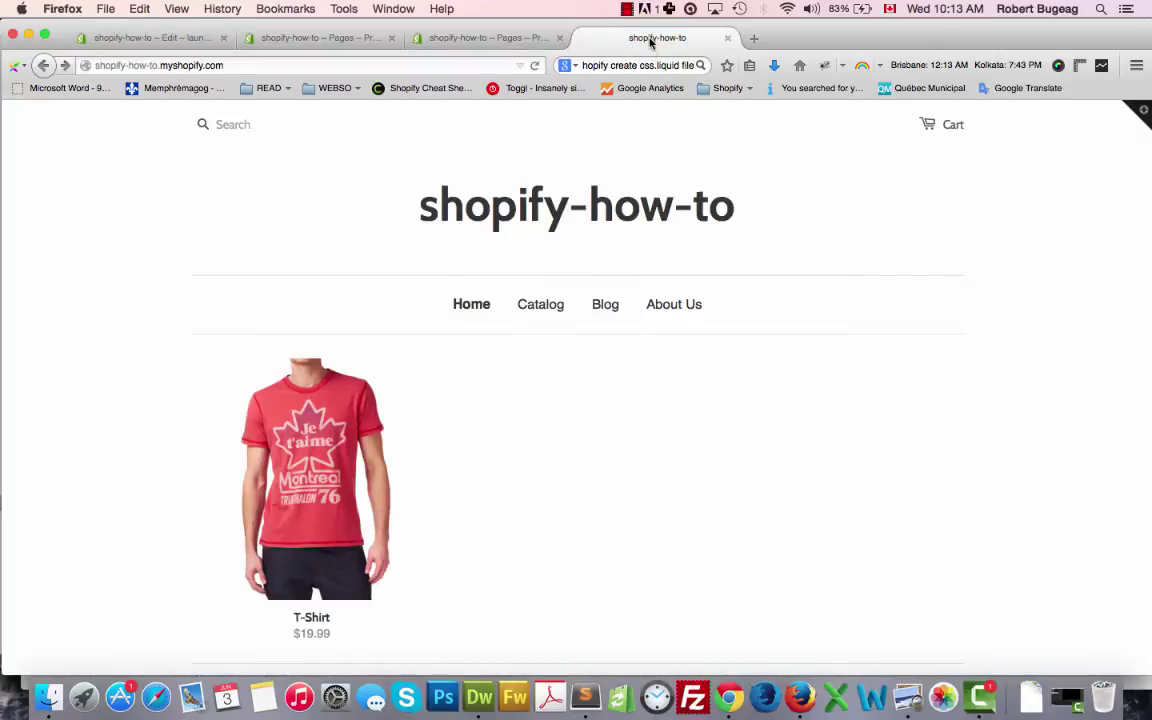
- Reload the storefront, confirm declining redirects to Google, then return and accept cookies
click(534, 65)
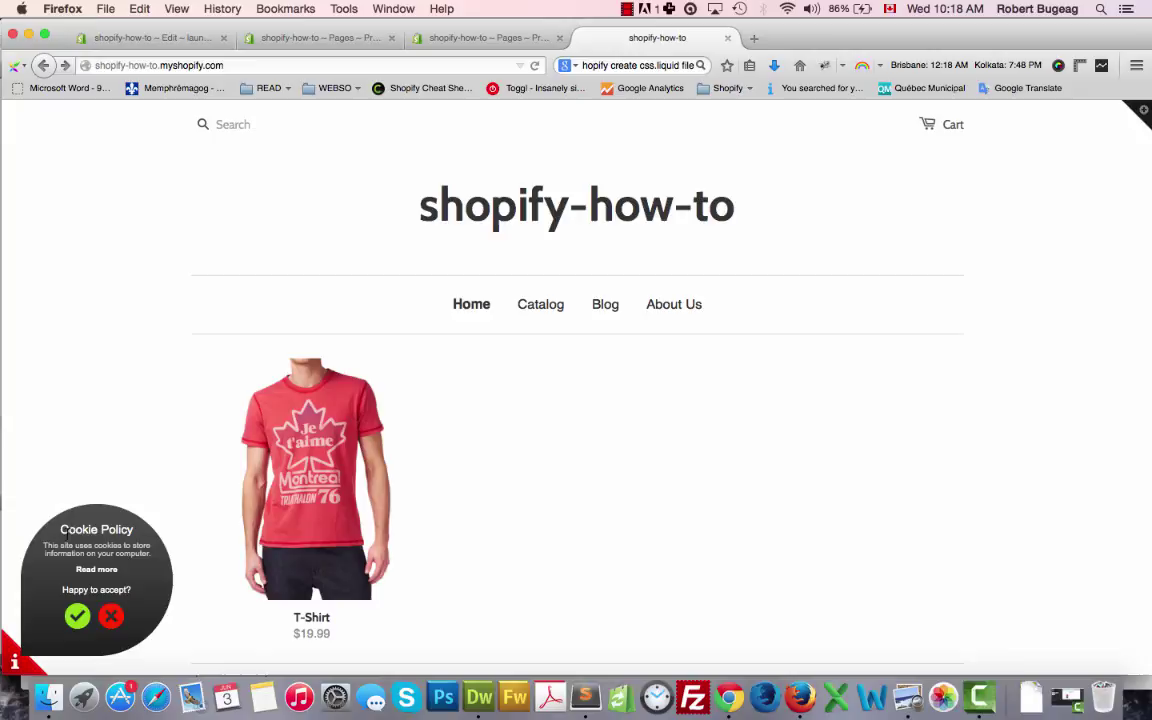
click(114, 617)
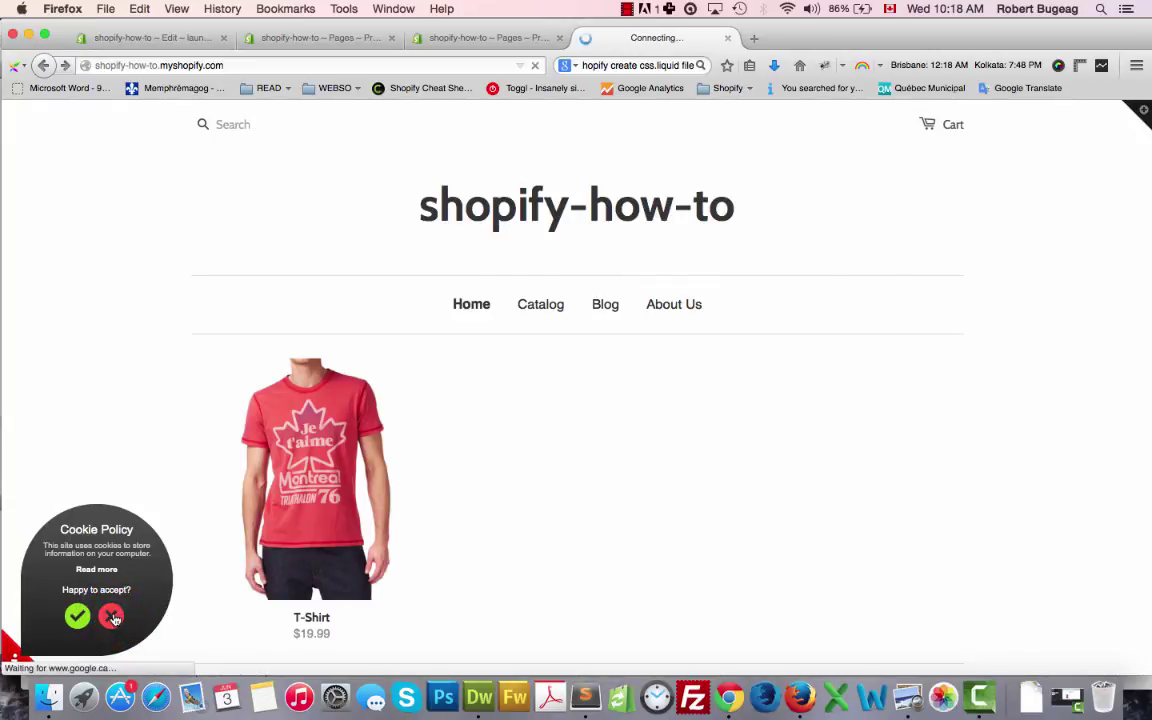
click(44, 66)
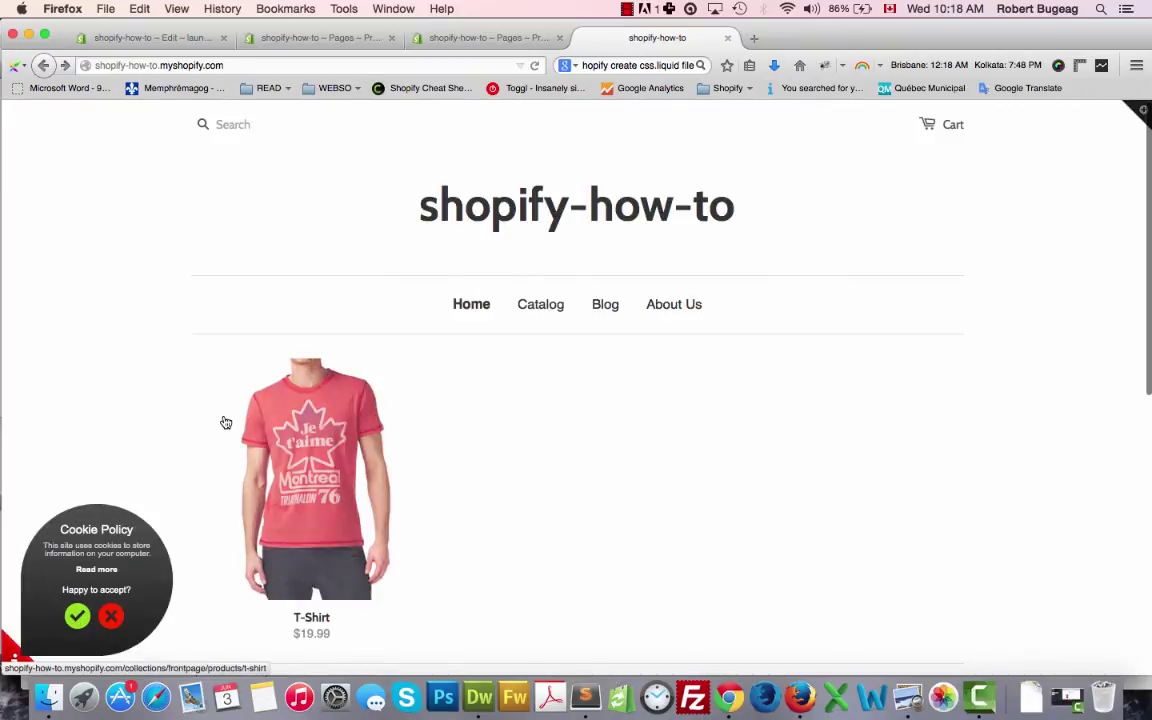
click(78, 617)
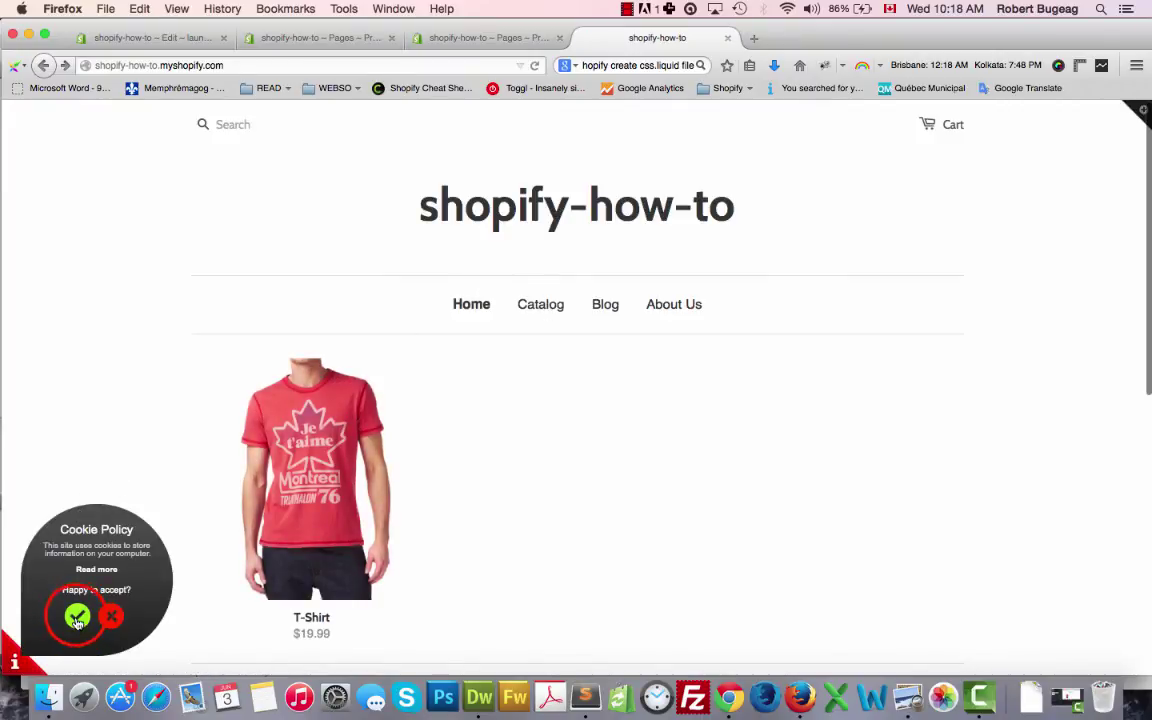